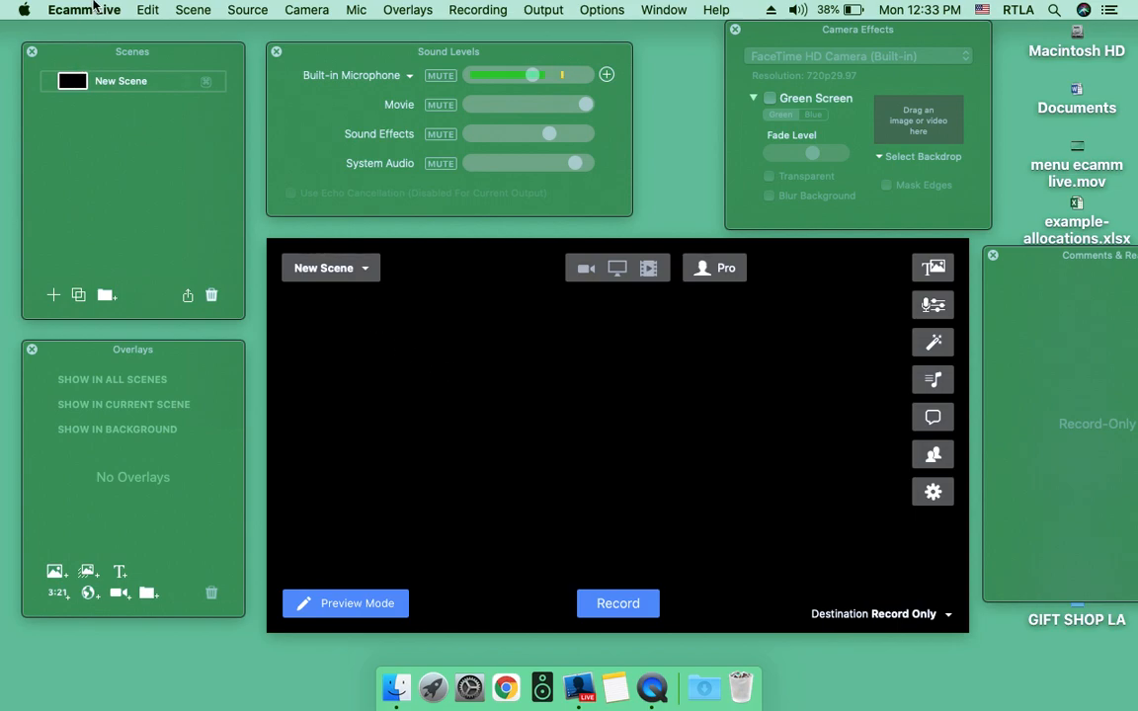
Rename the existing scene to INTRO
mouse_move(72, 85)
double_click(121, 82)
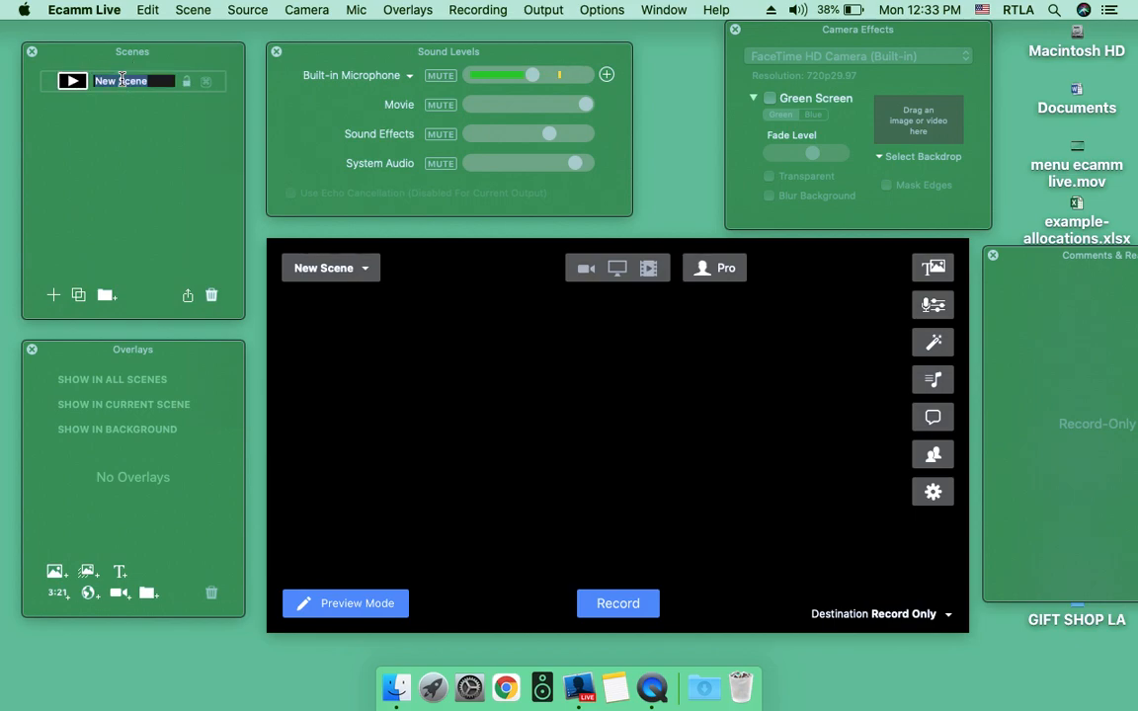
text(INTRO)
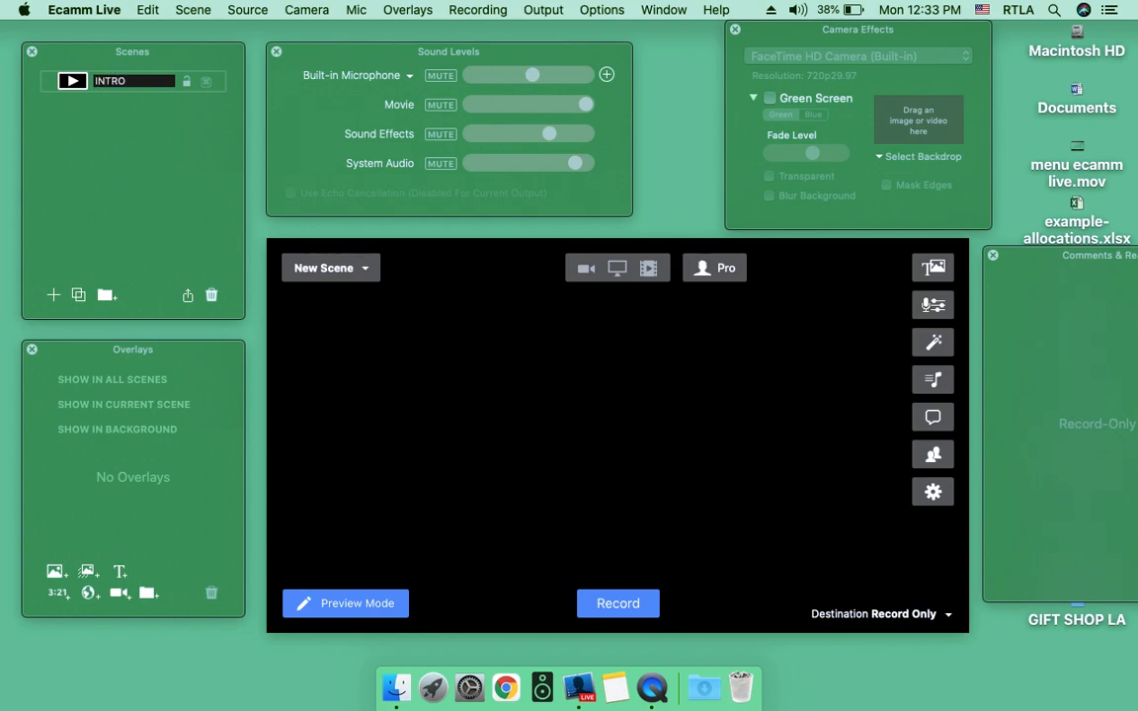
key(Return)
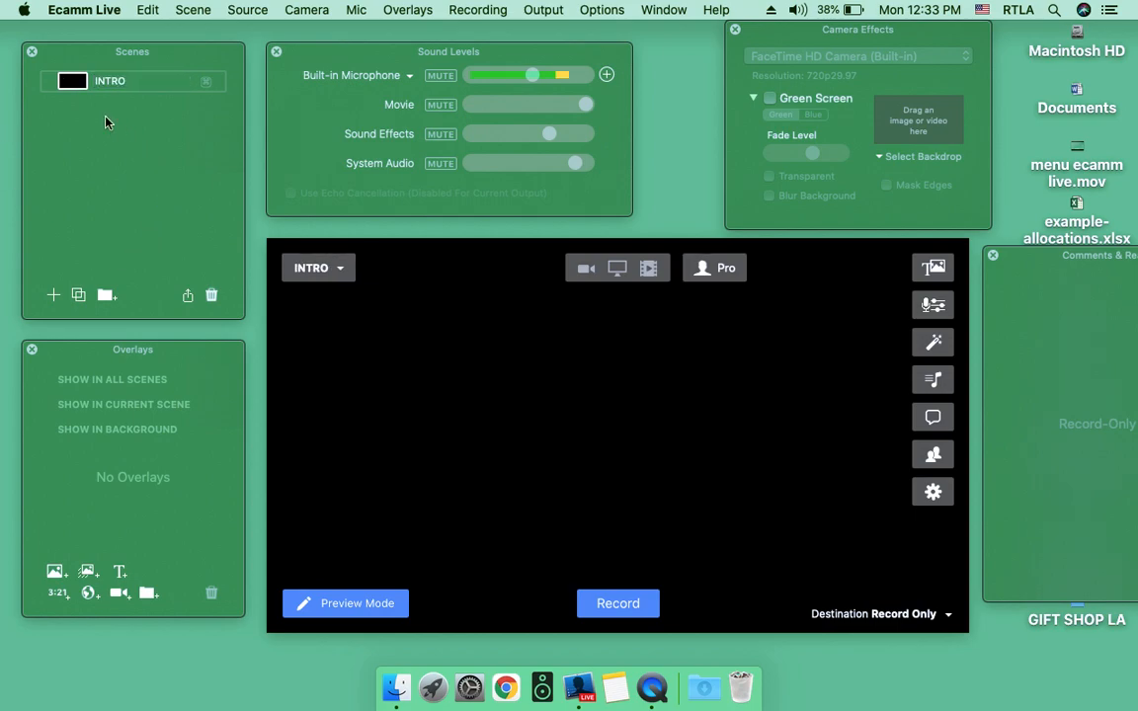
Add a second scene and name it CAM
click(52, 298)
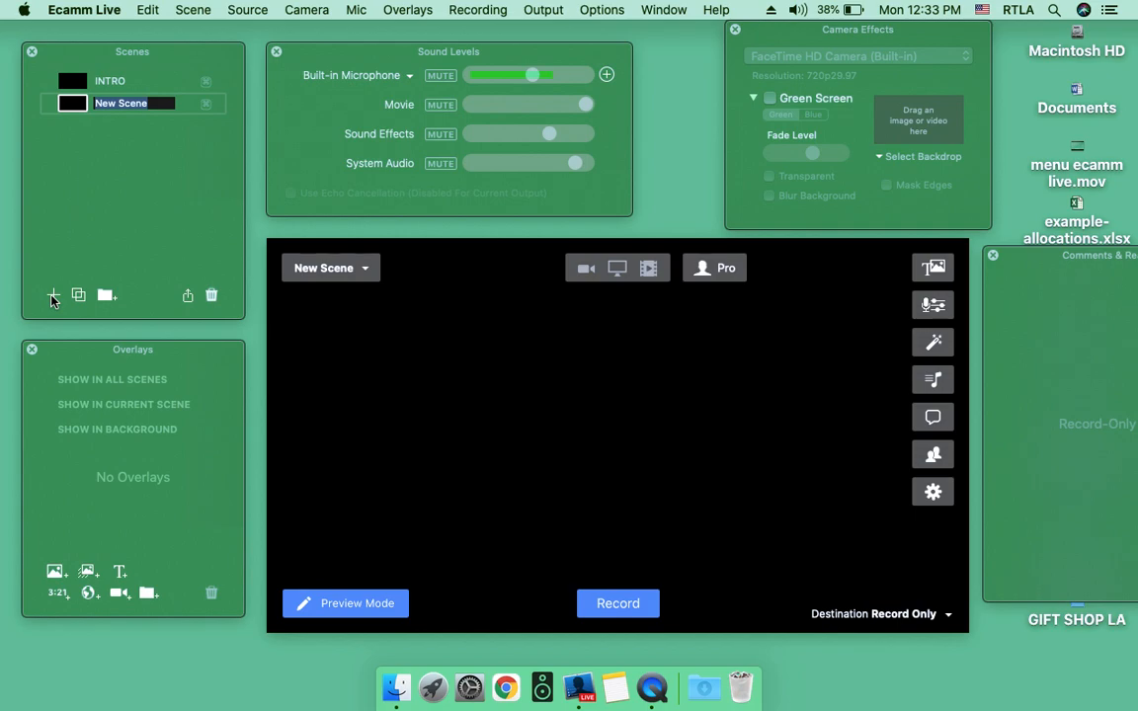
text(CAM)
key(Return)
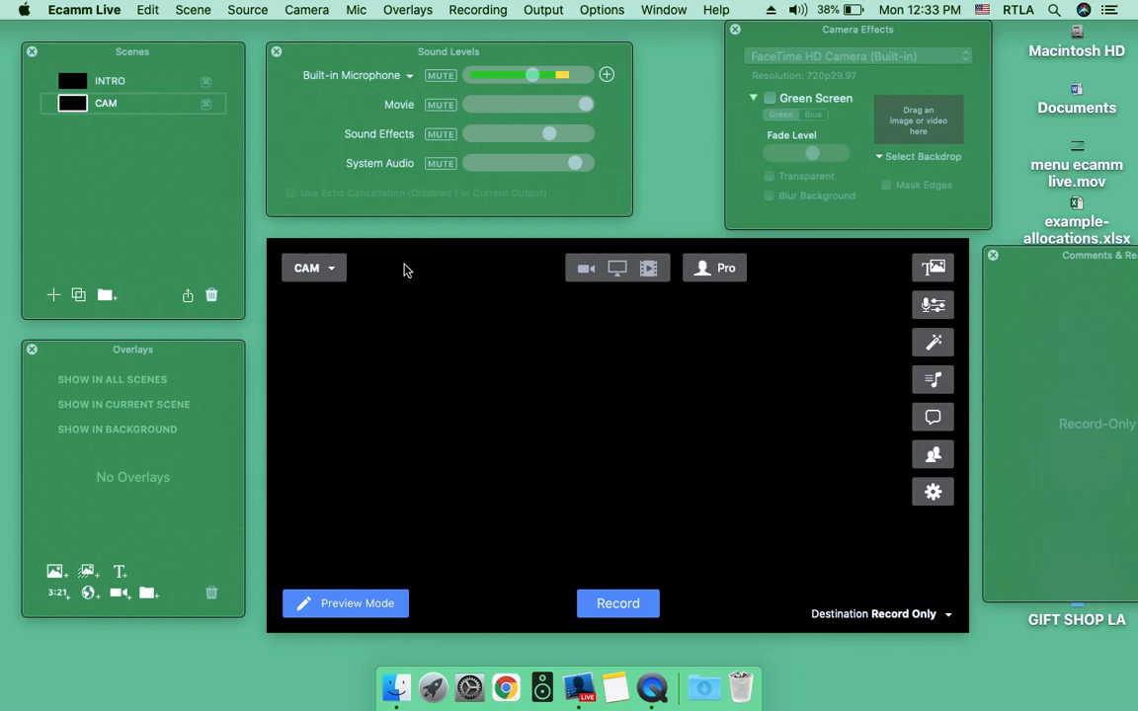
click(333, 272)
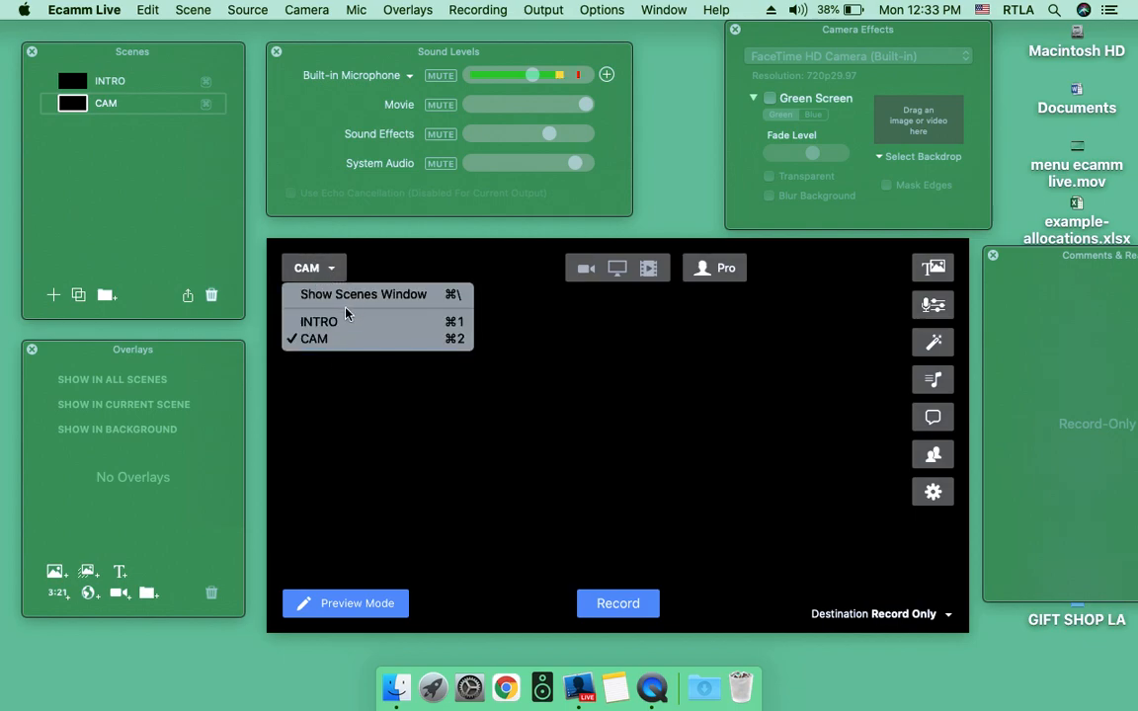
click(582, 353)
click(318, 269)
click(675, 336)
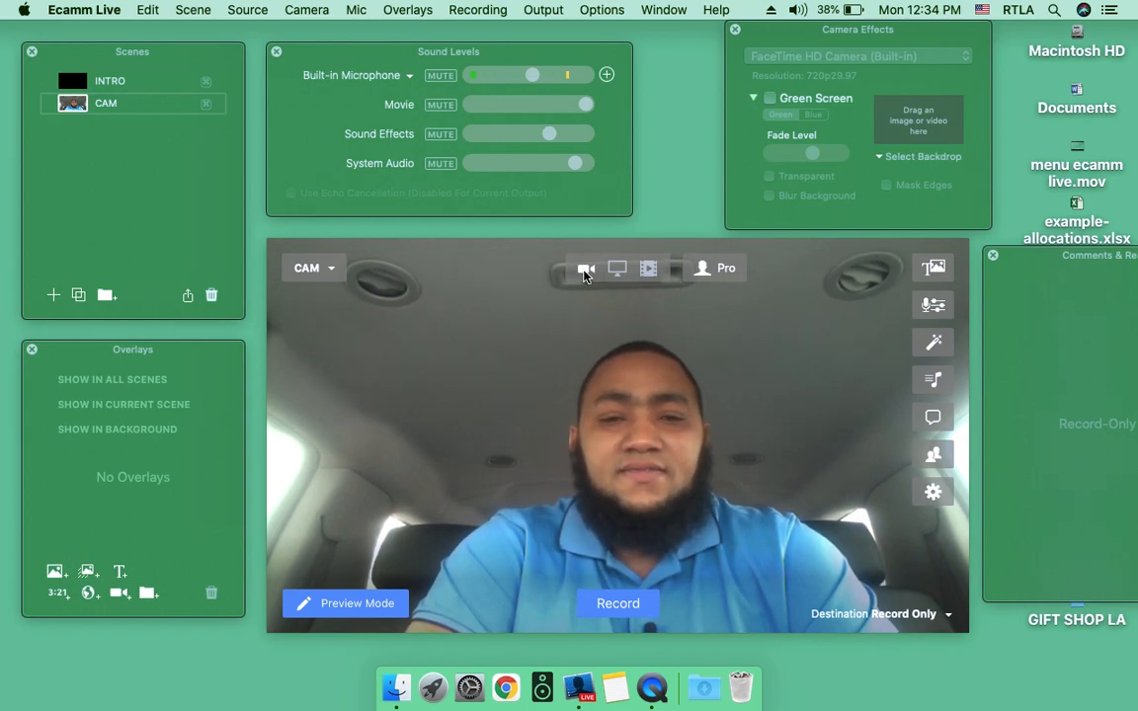
Try screen sharing the Camera Effects window in the CAM scene without the camera inset, and return to the camera source
click(616, 270)
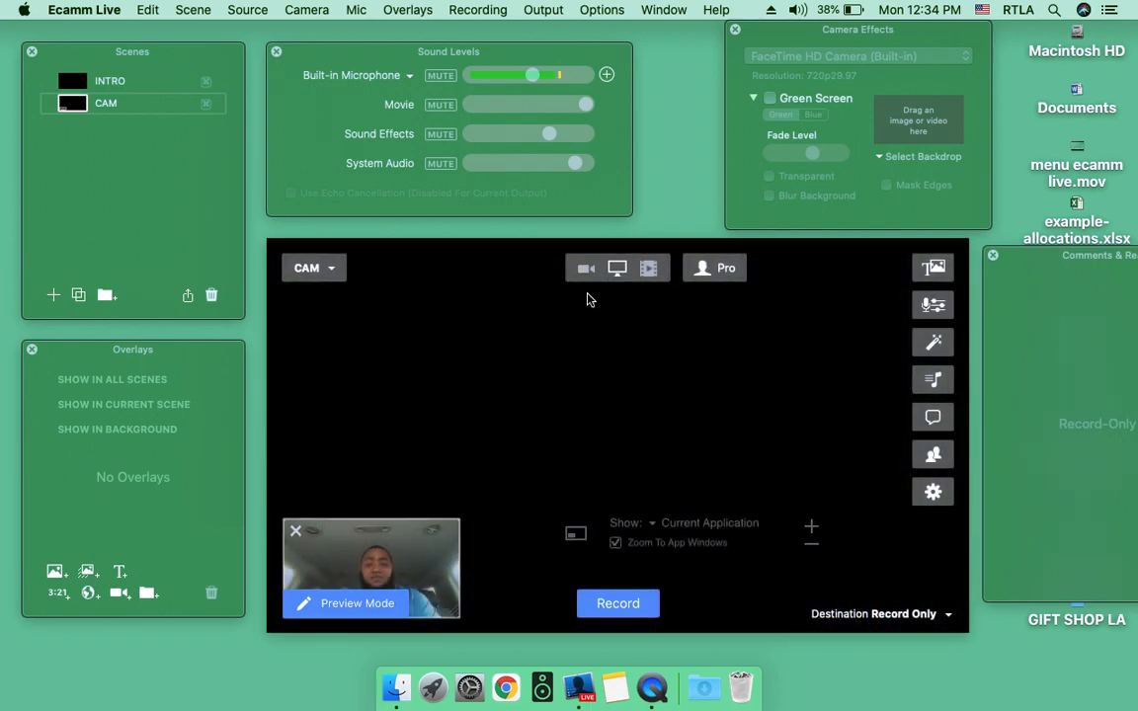
click(296, 532)
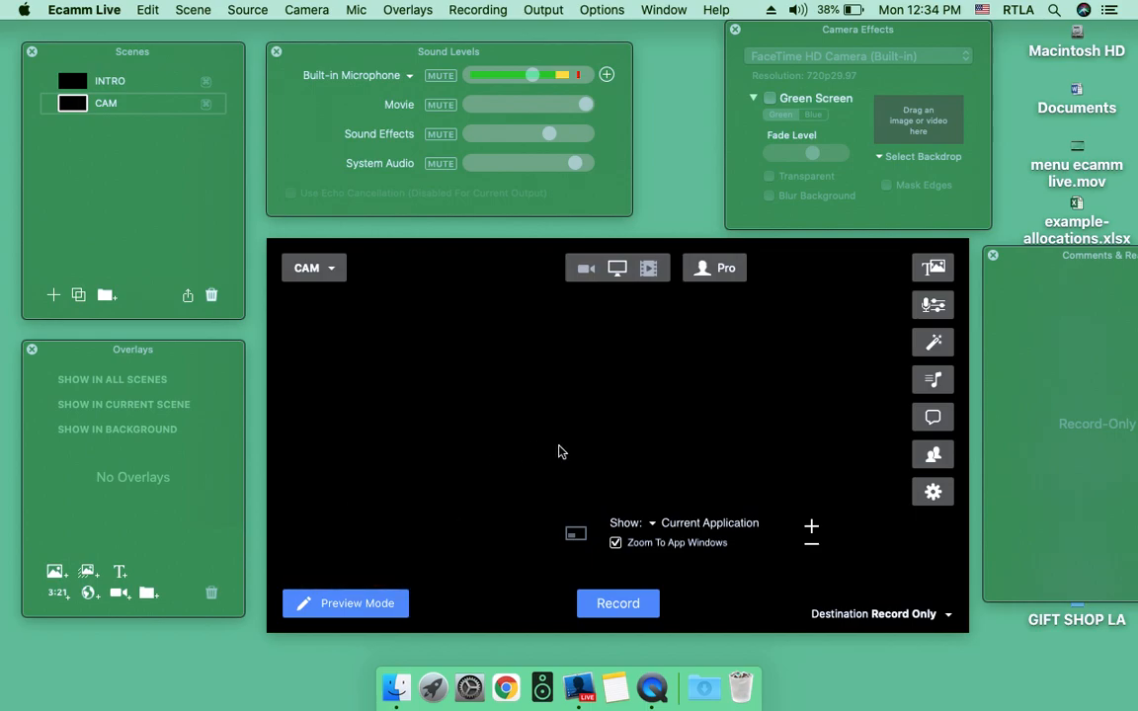
click(709, 522)
mouse_move(708, 559)
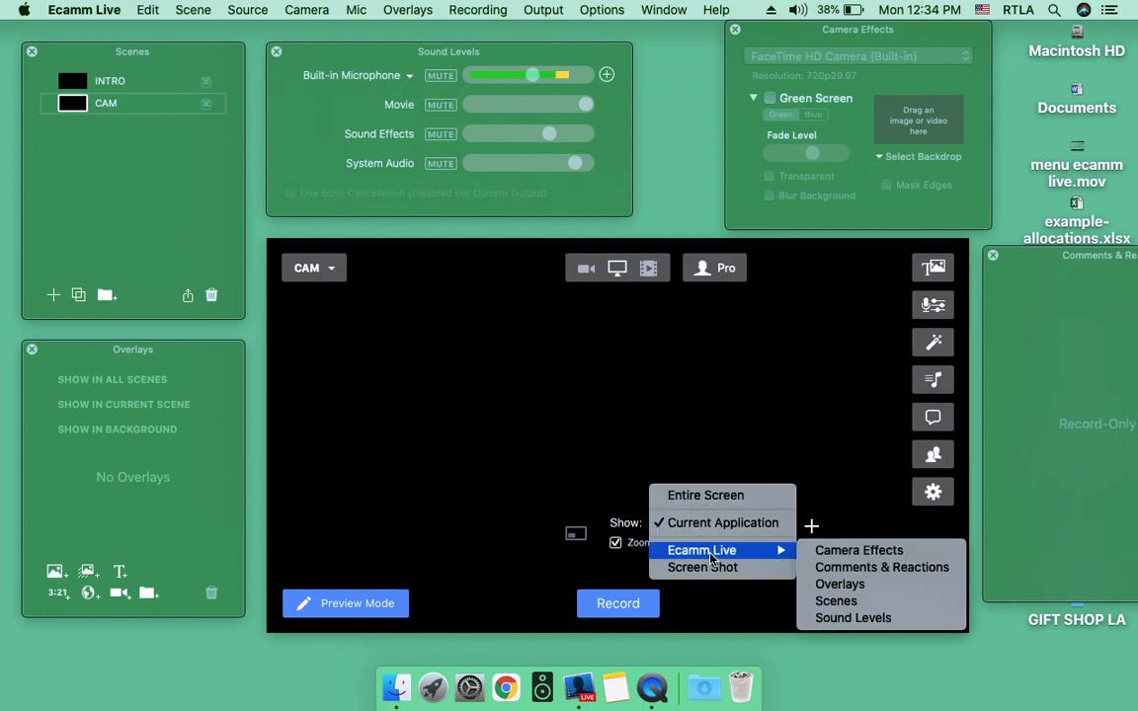
click(859, 550)
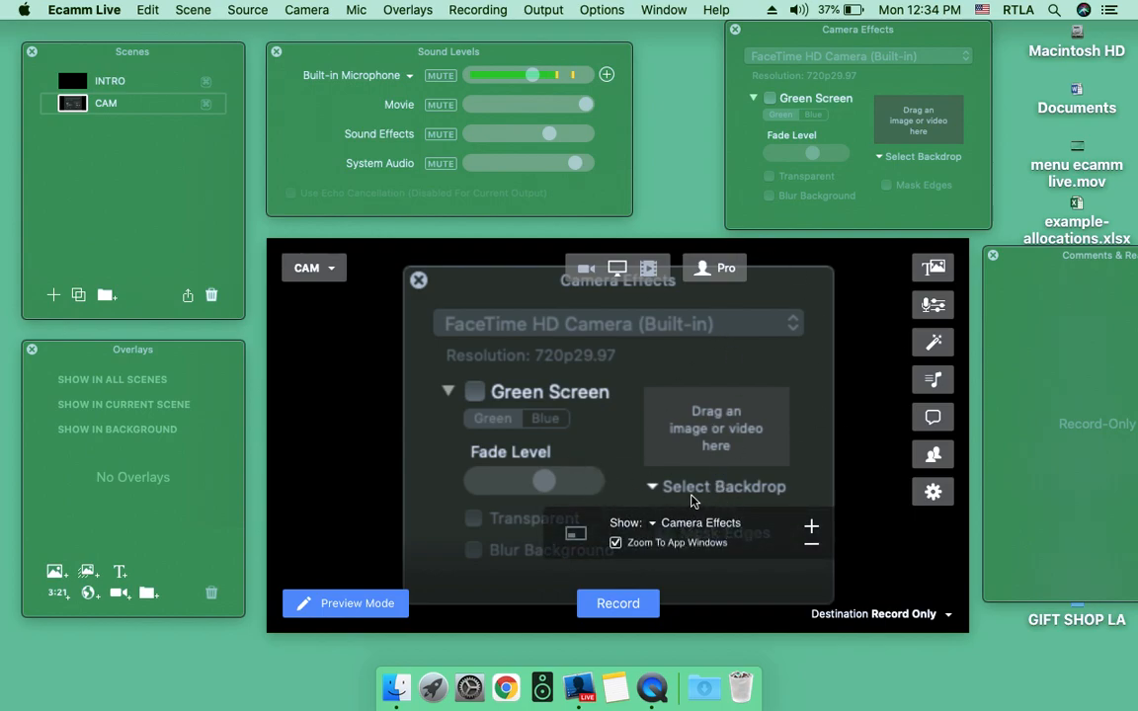
click(586, 268)
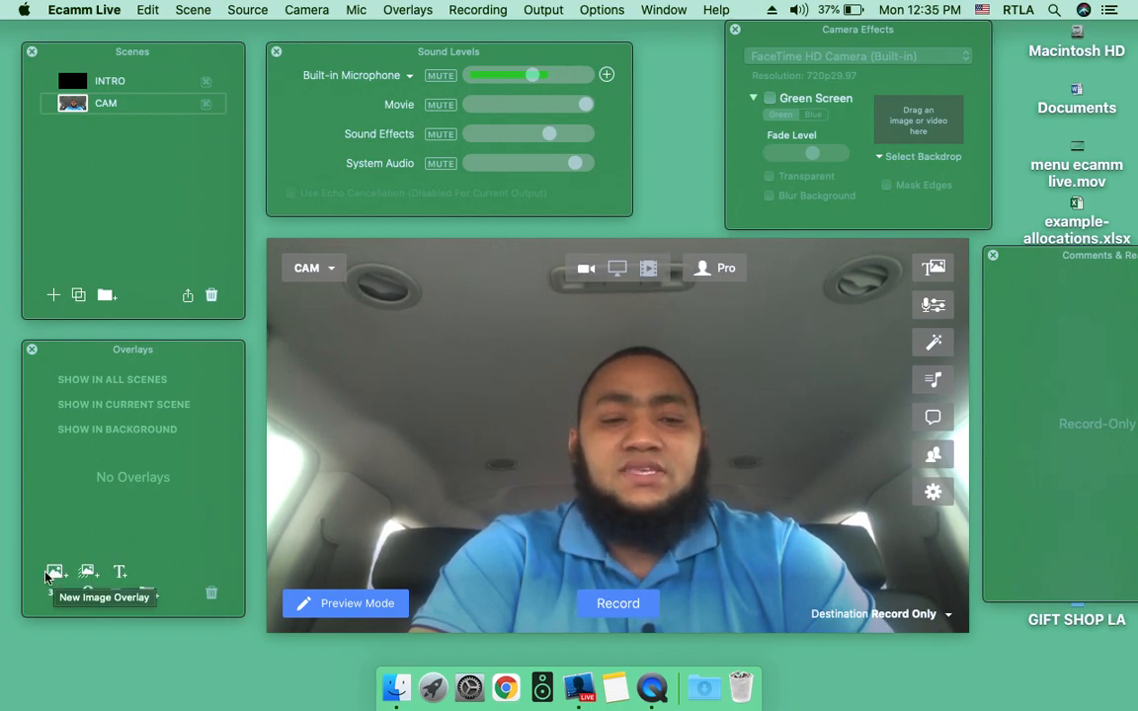
Start a new text overlay for the CAM scene with the text "ECAMM LIVE DEMO"
click(119, 573)
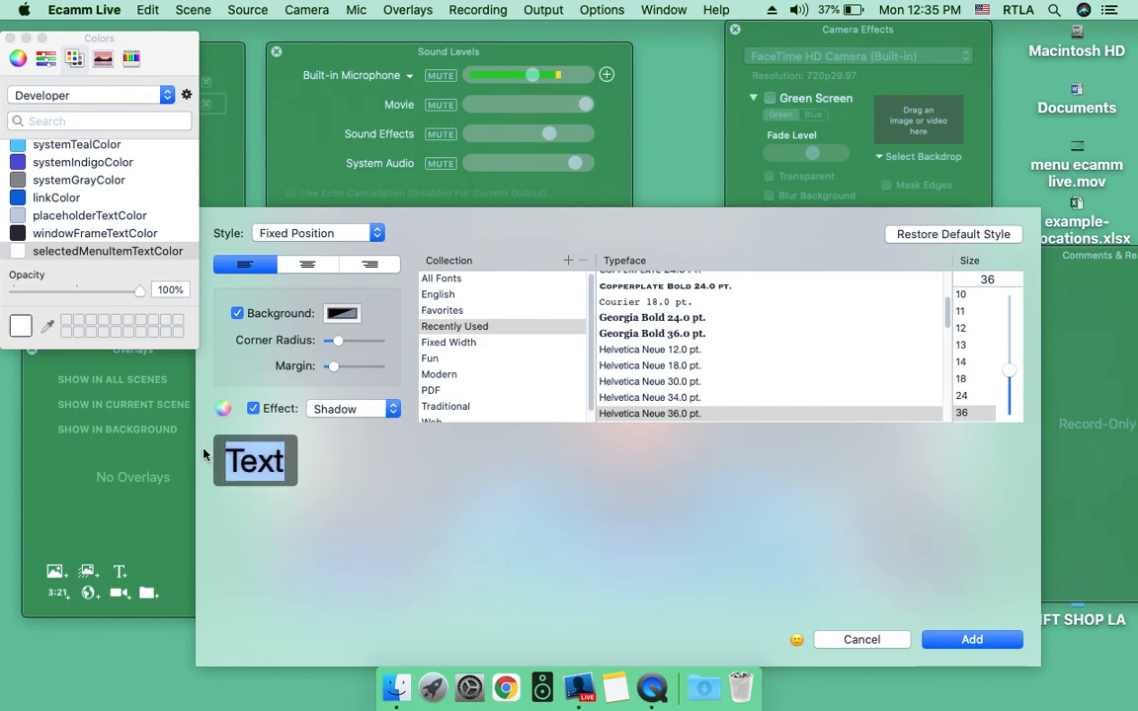
text(EC)
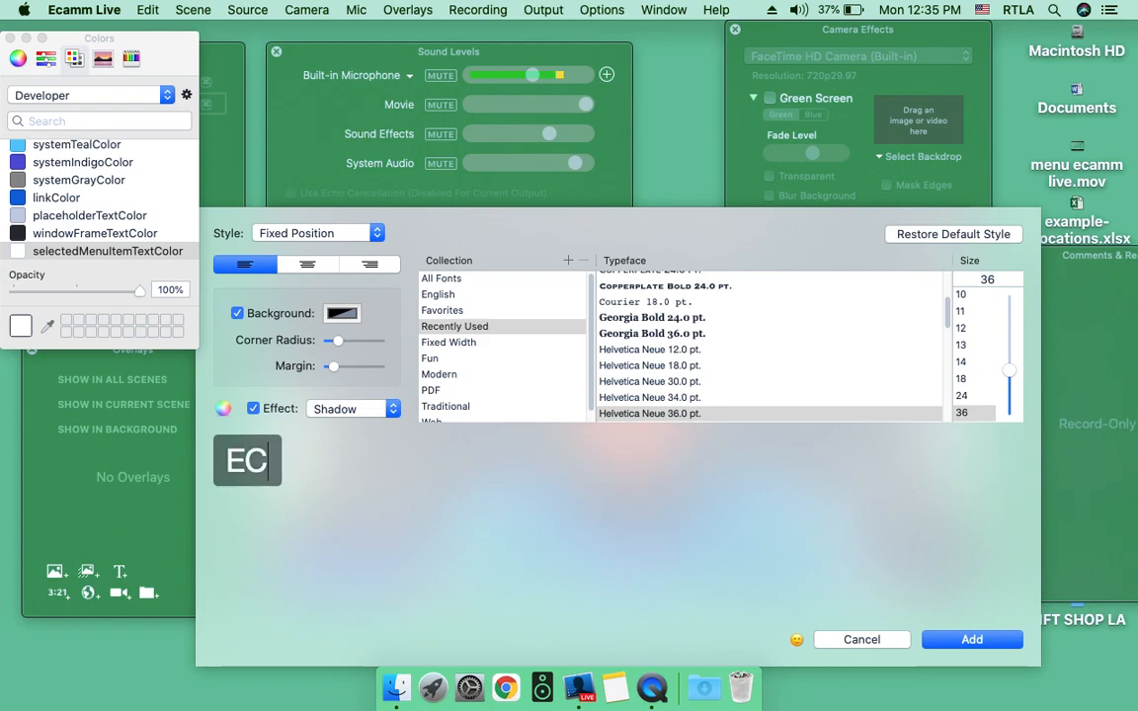
text(AMM LI)
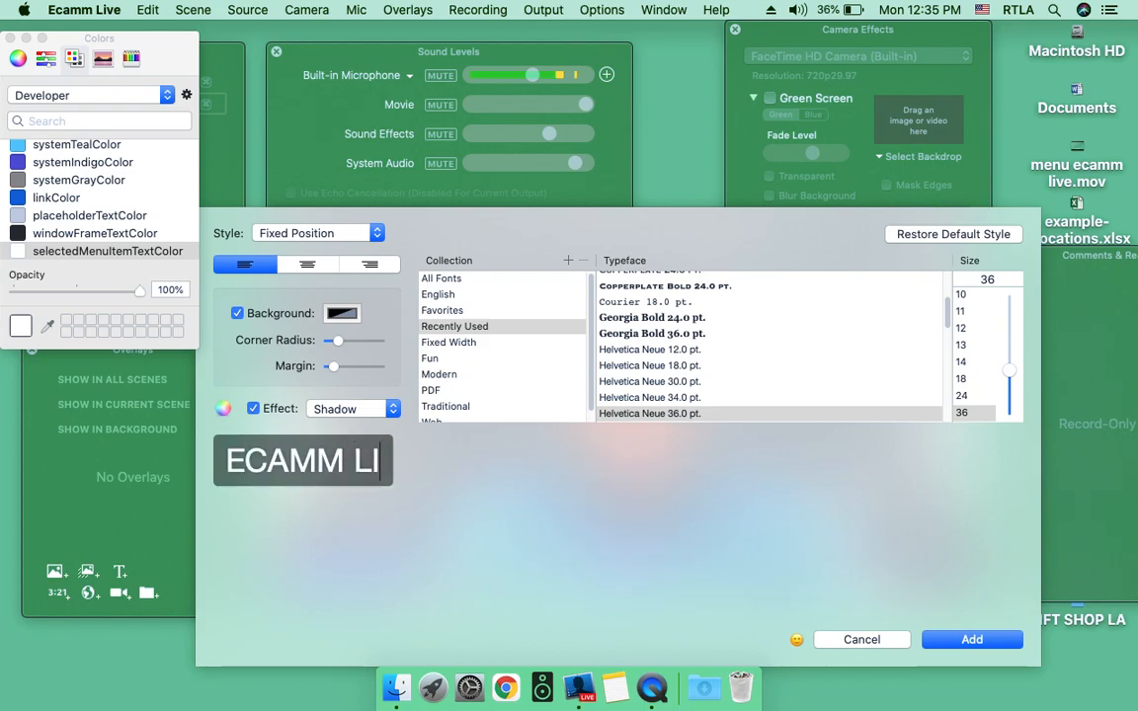
text(VE DEMO)
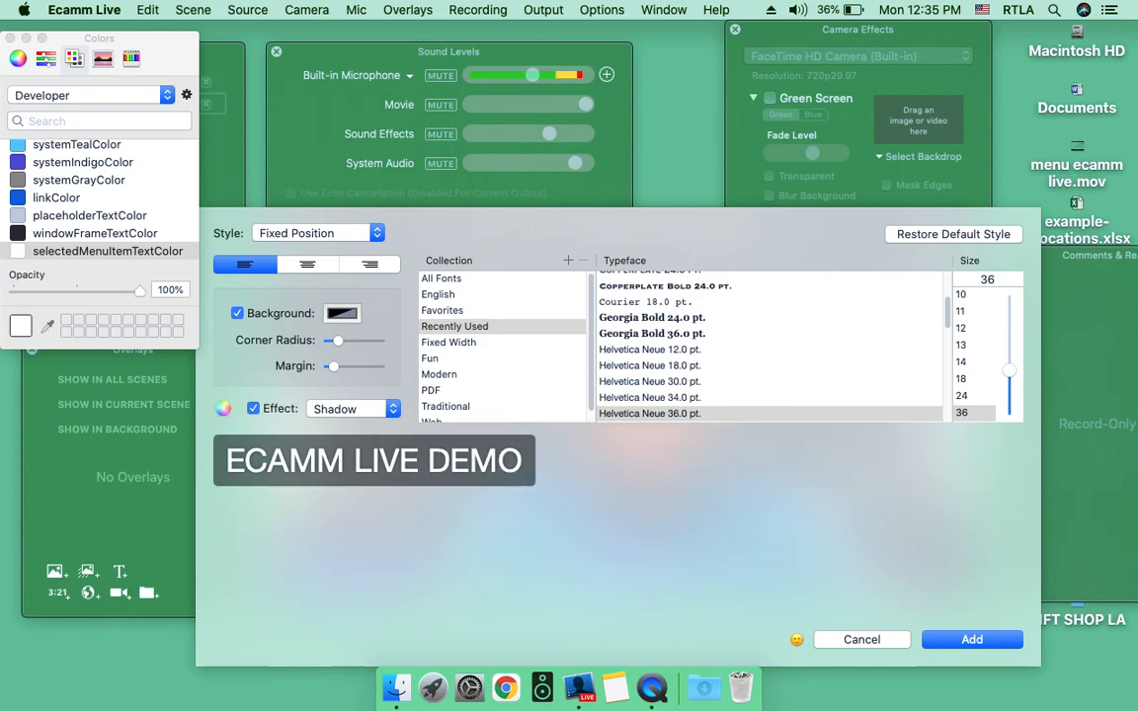
Style the overlay text as Georgia Bold 24 pt in linkColor blue on a systemRedColor background
click(687, 319)
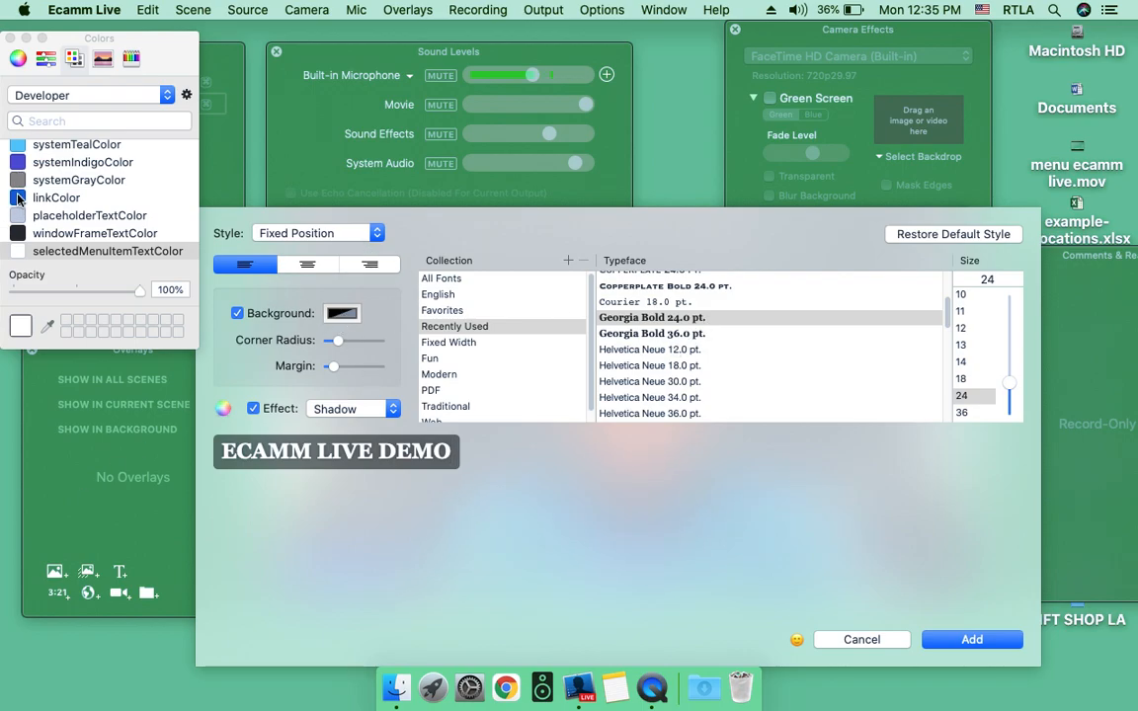
click(19, 197)
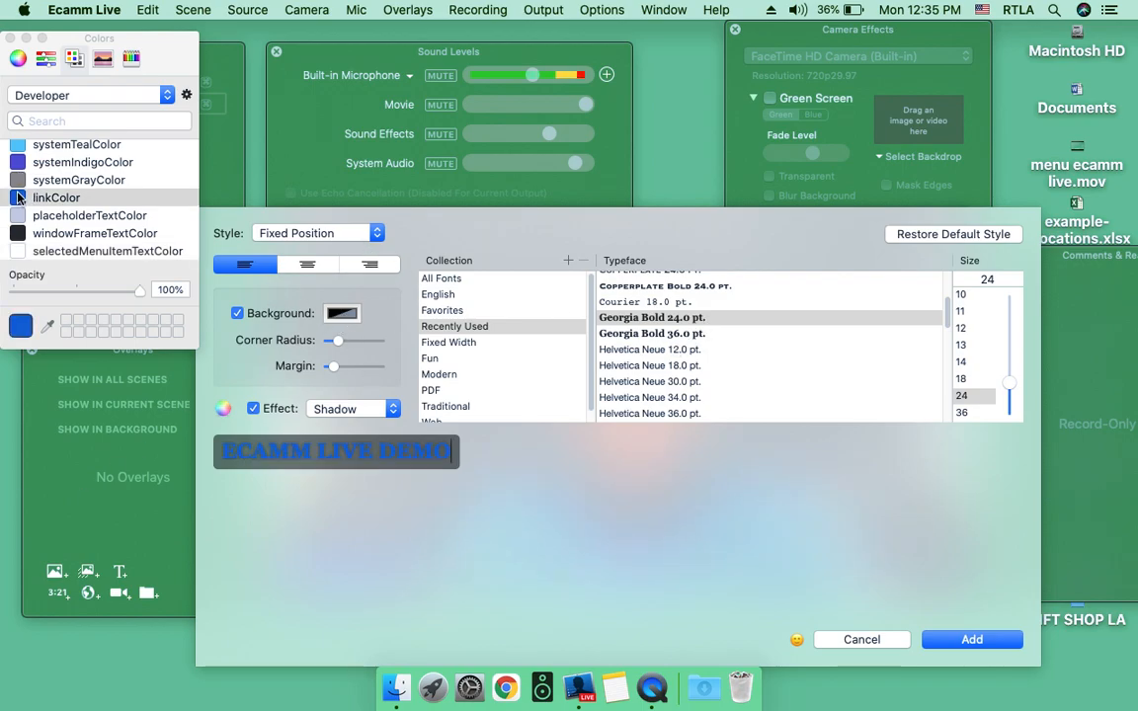
click(348, 315)
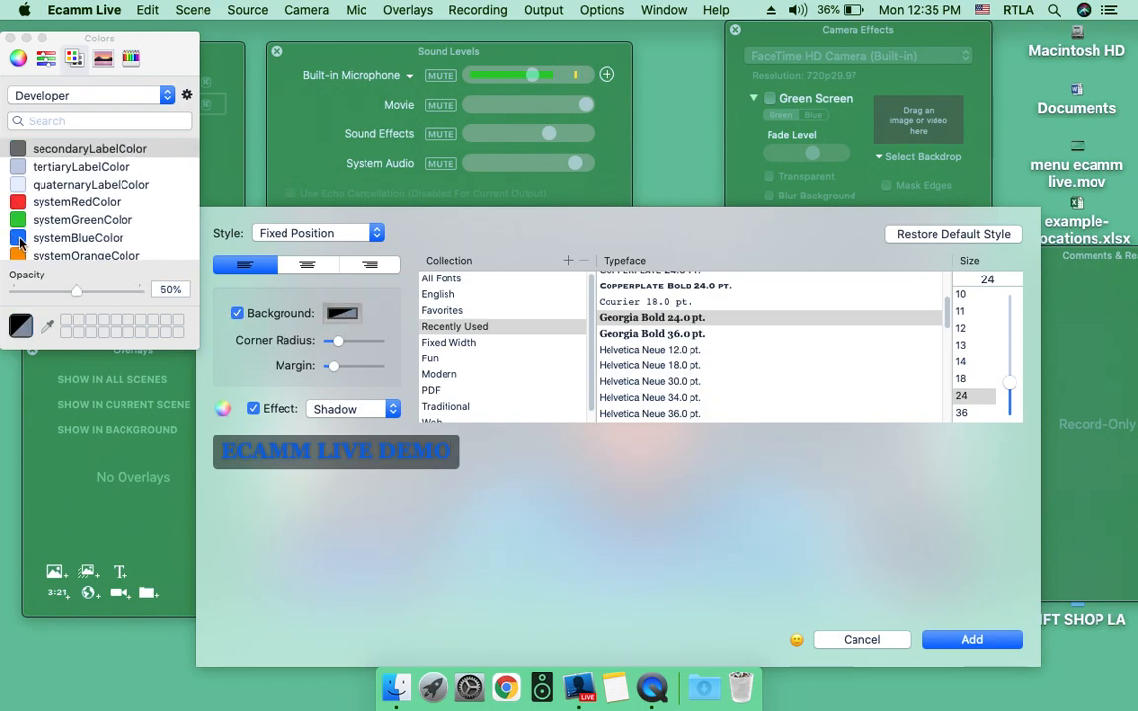
click(22, 203)
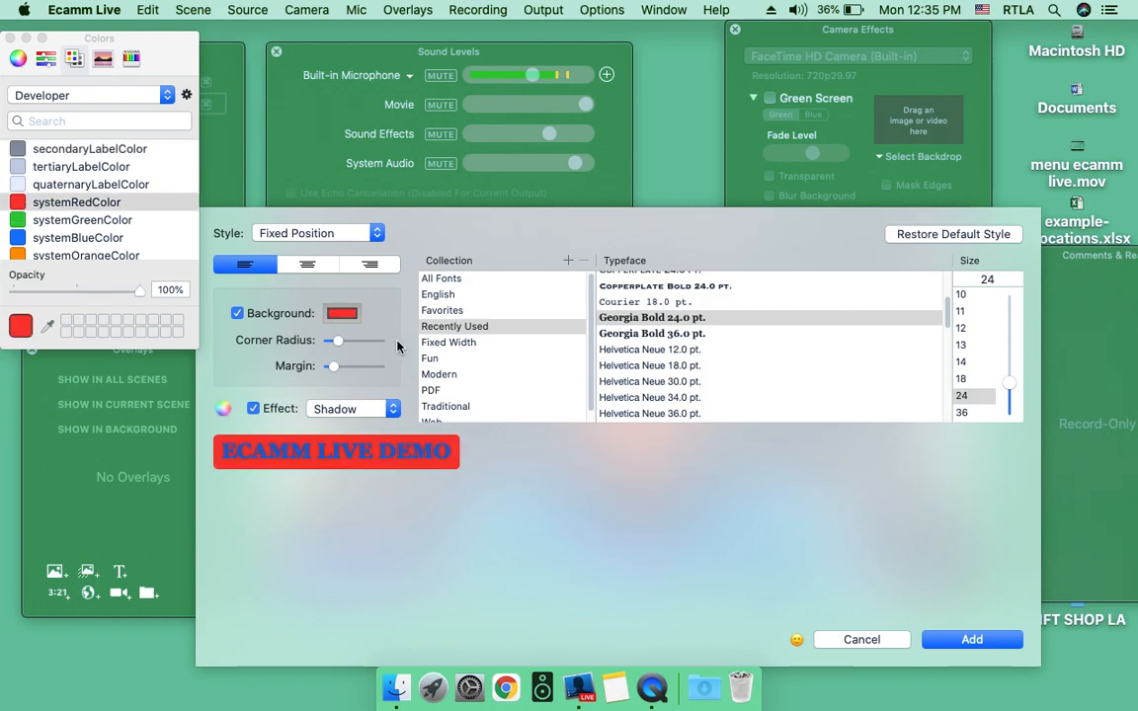
Try size 36 for the overlay text, set it to 24, and add the overlay to the scene
click(963, 414)
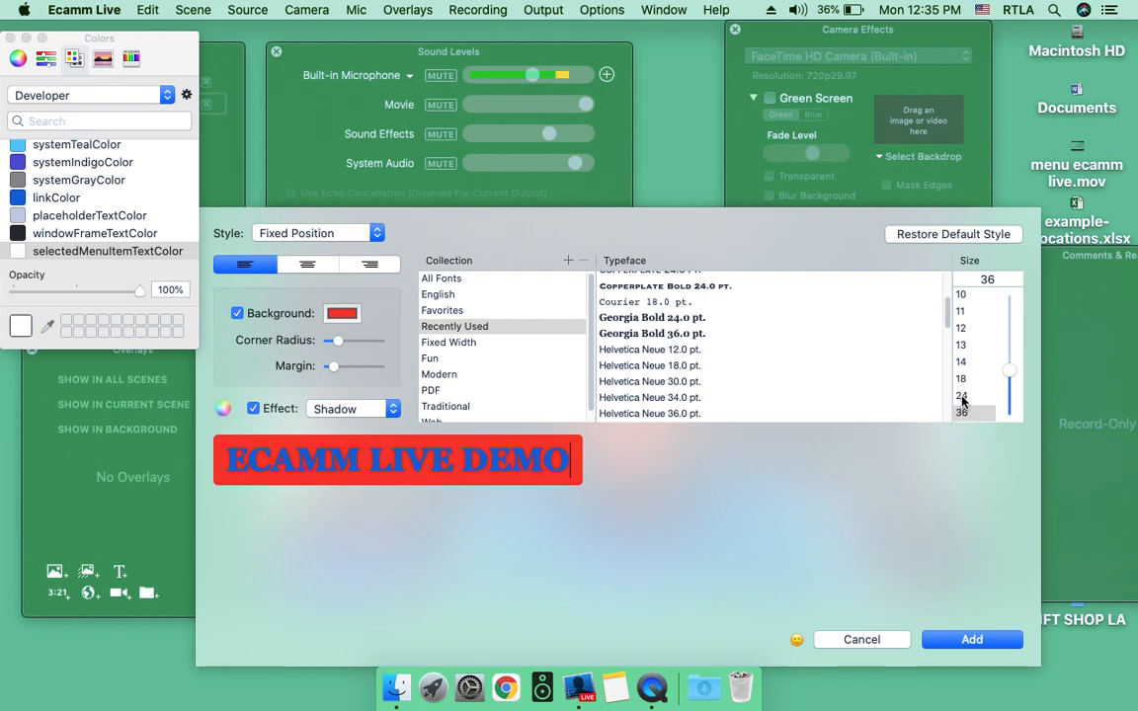
click(962, 396)
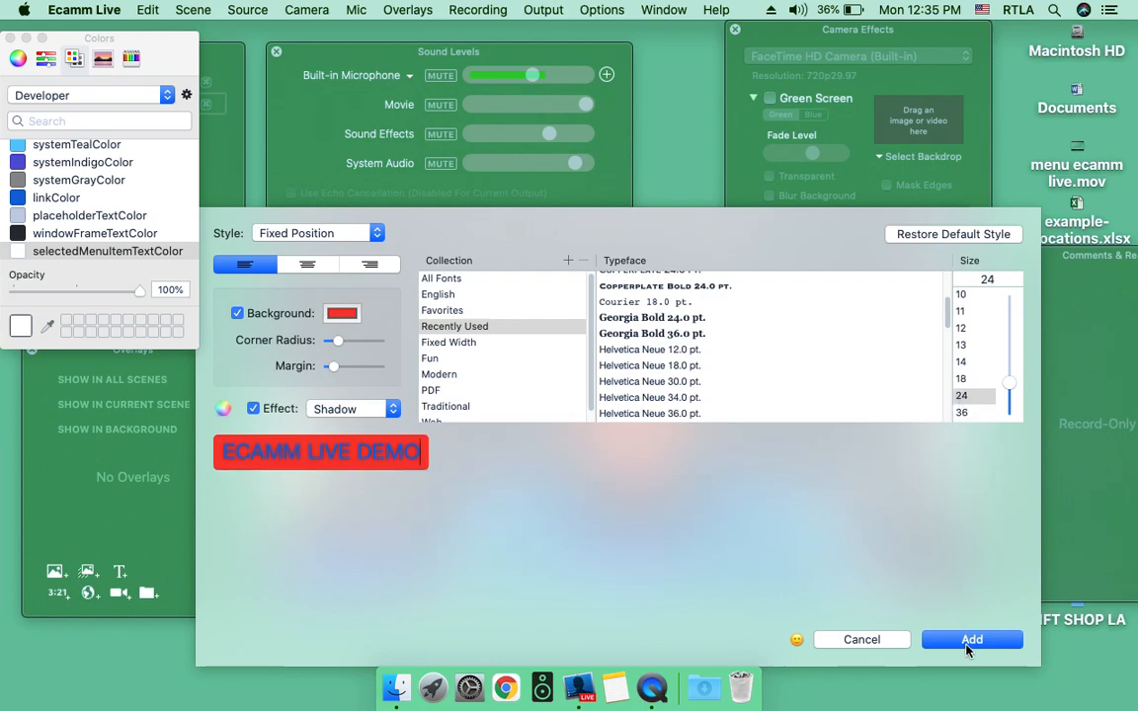
click(968, 640)
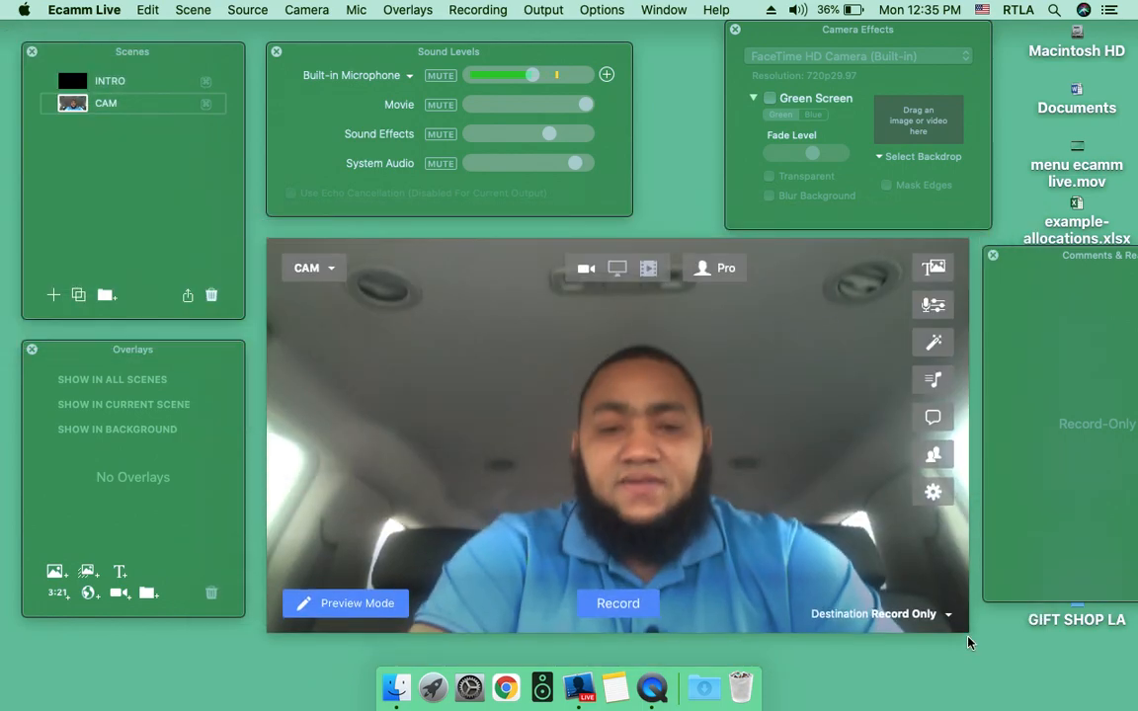
Enlarge the ECAMM LIVE DEMO overlay to more than double its width and place it at the lower centre of the video
mouse_move(614, 506)
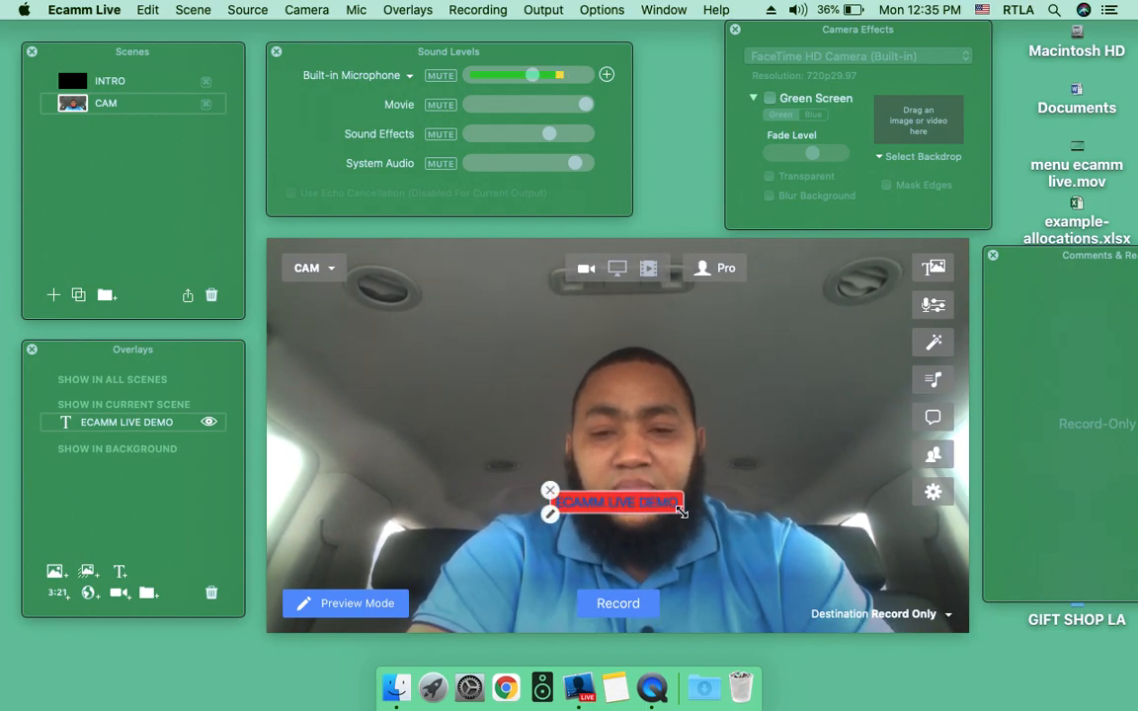
drag(681, 511, 859, 540)
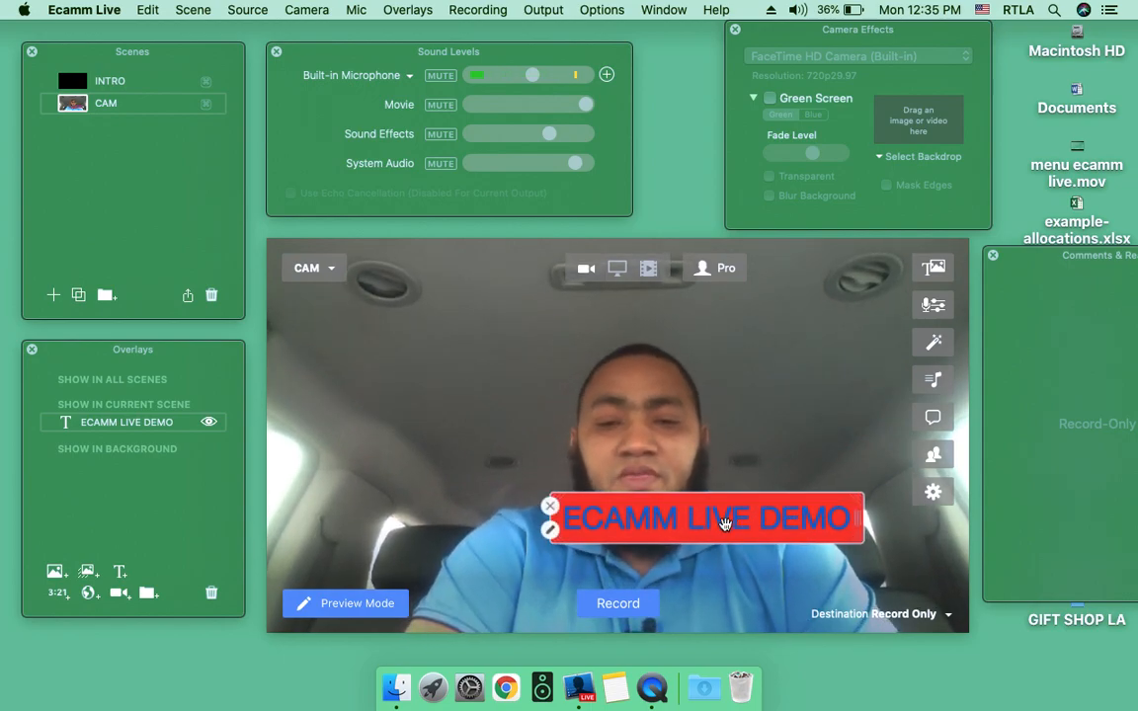
drag(706, 513, 613, 590)
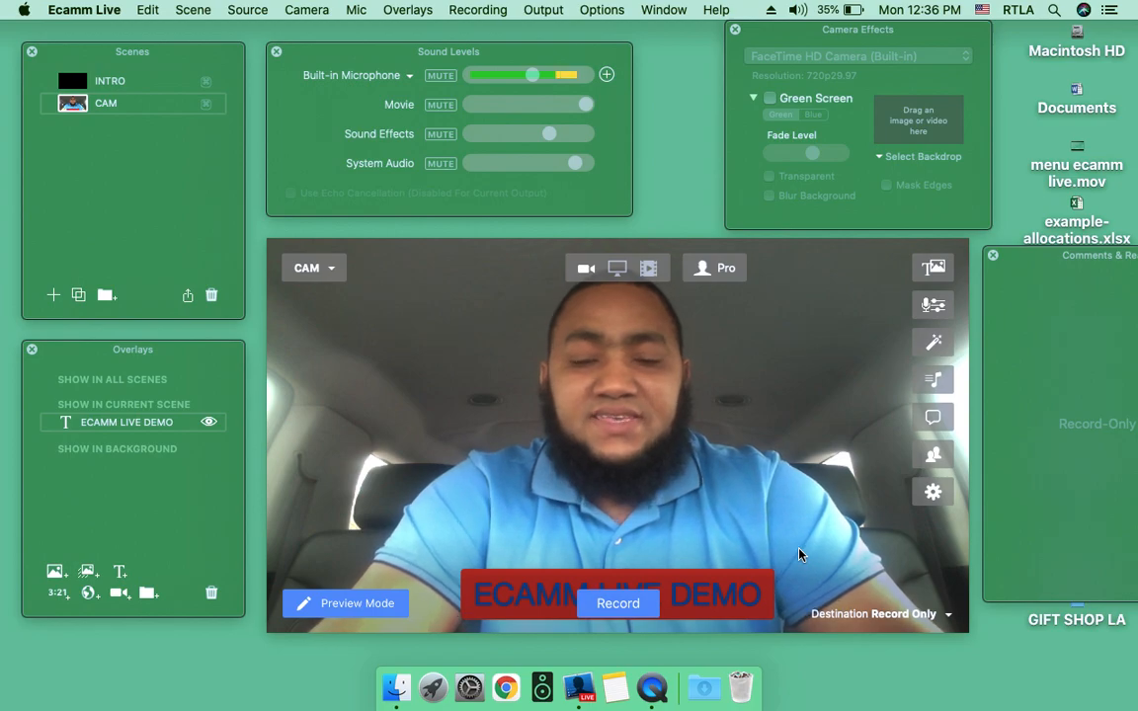
Edit the ECAMM LIVE DEMO overlay to centre its text and use a white background, and save it
mouse_move(703, 578)
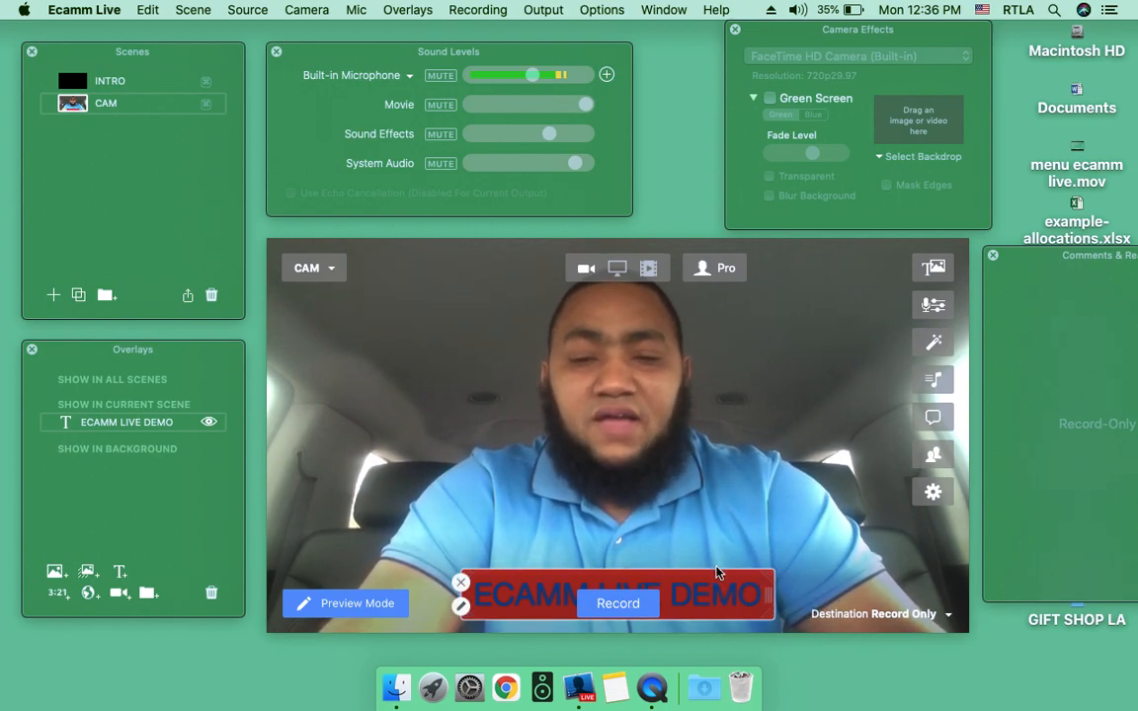
click(461, 607)
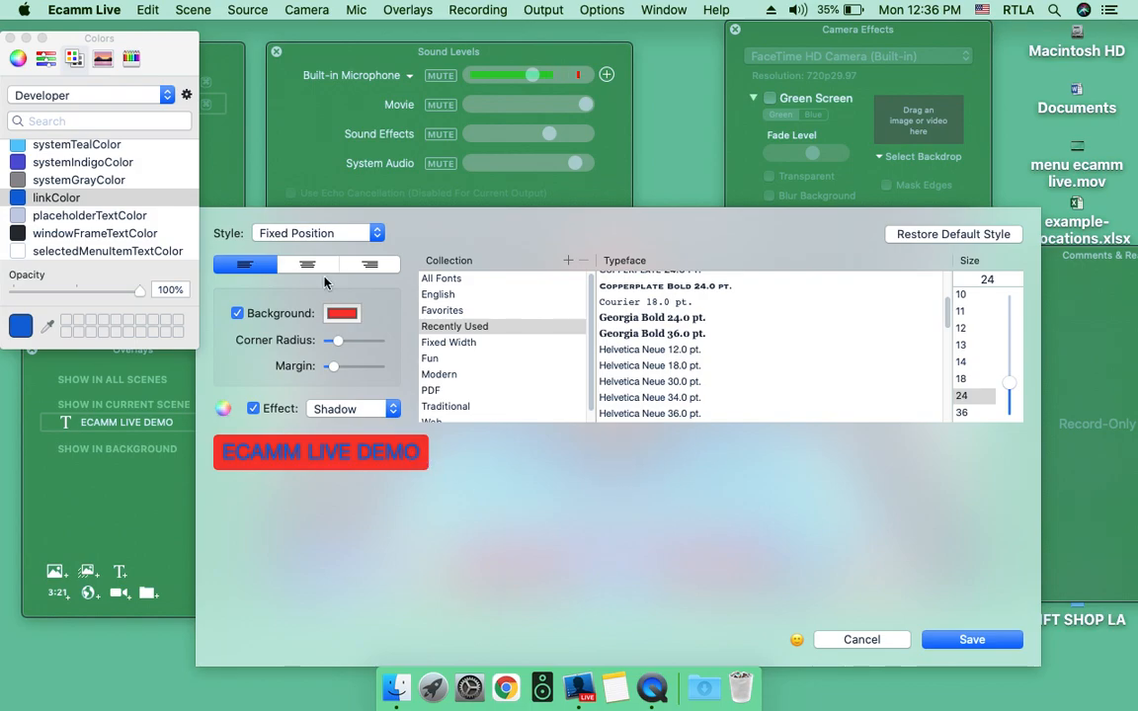
click(306, 263)
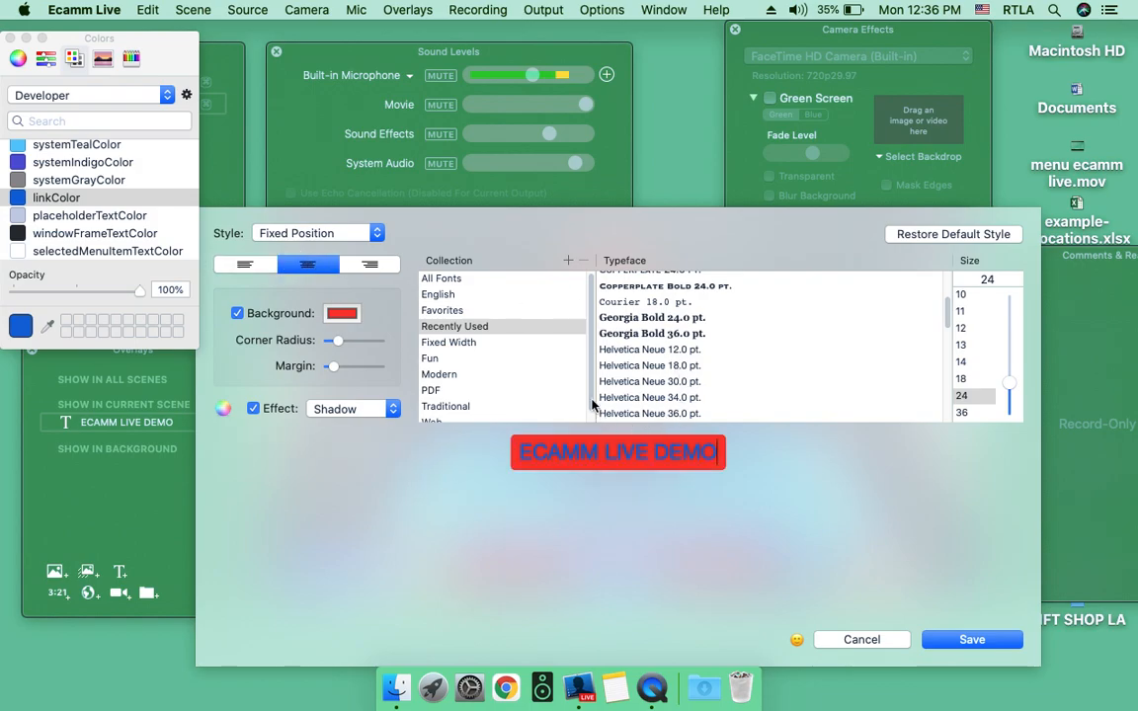
click(342, 314)
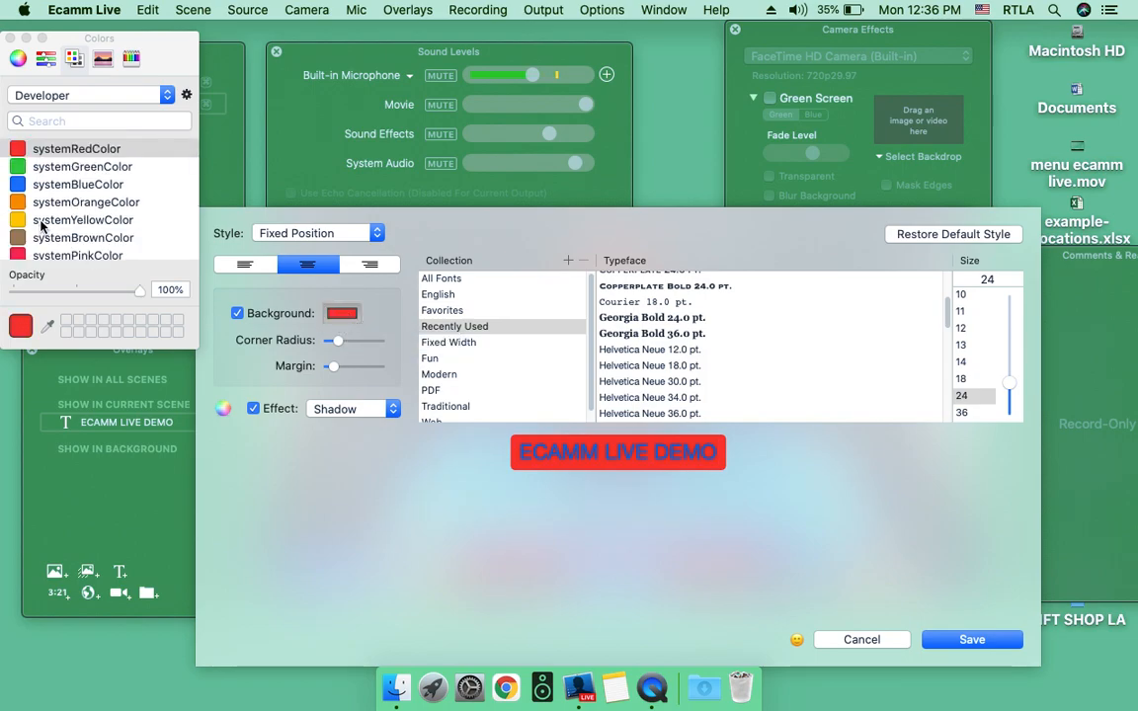
scroll(41, 226, down, 10)
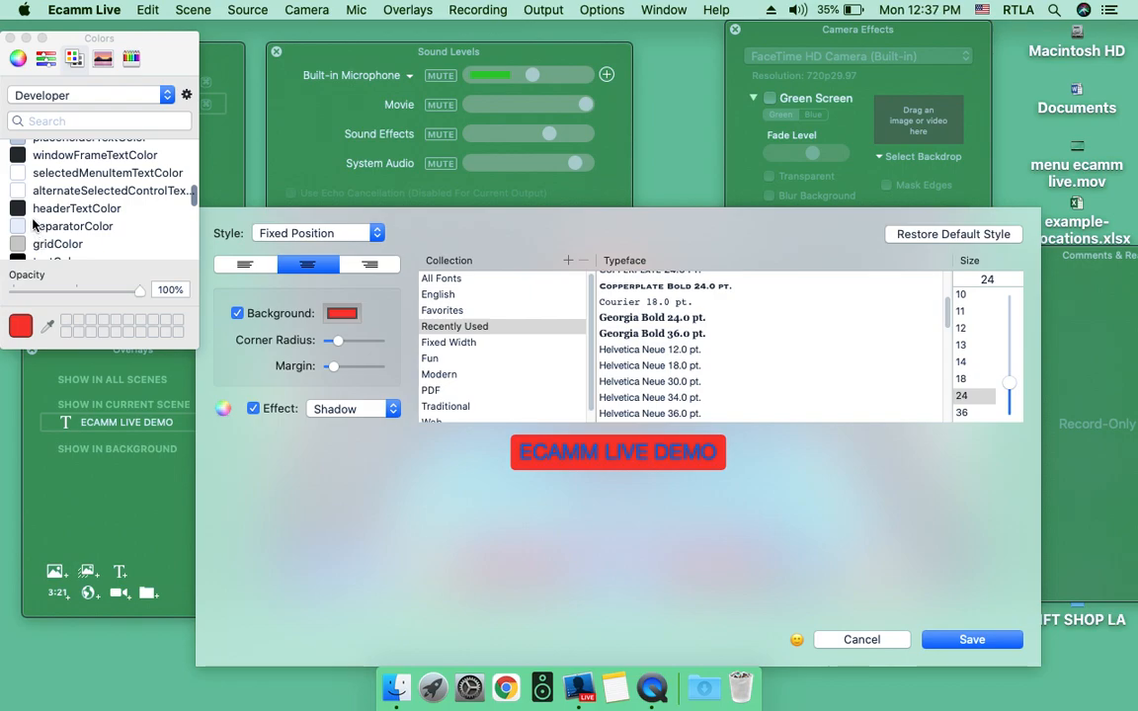
click(30, 190)
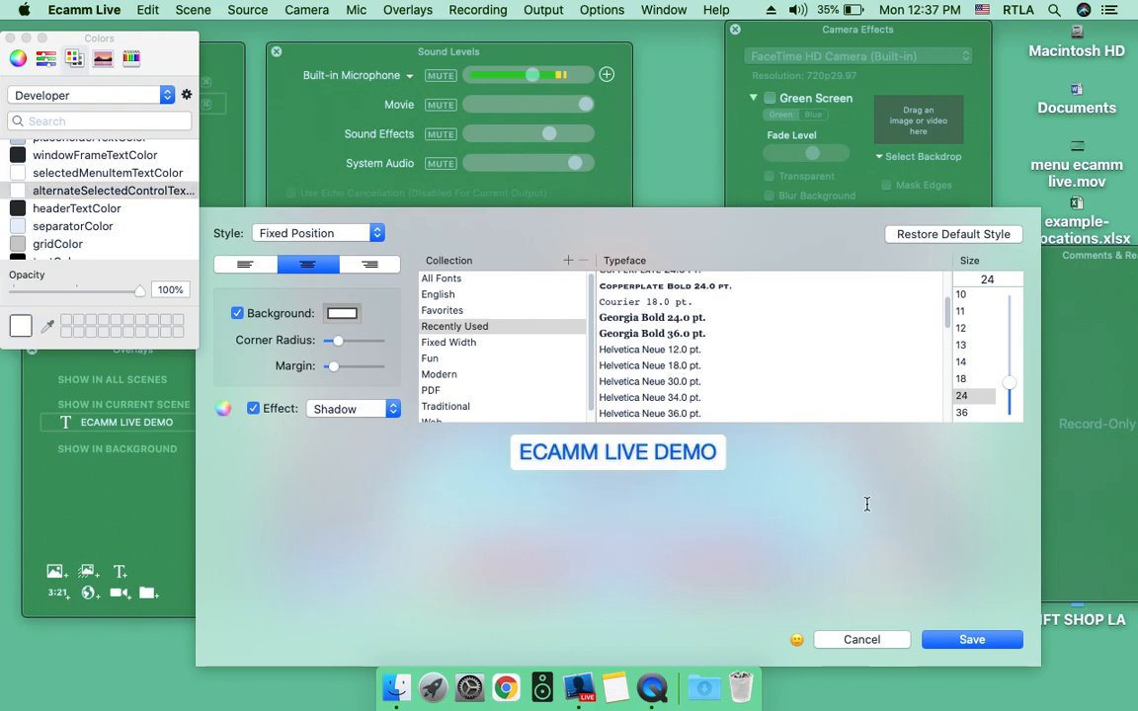
click(974, 642)
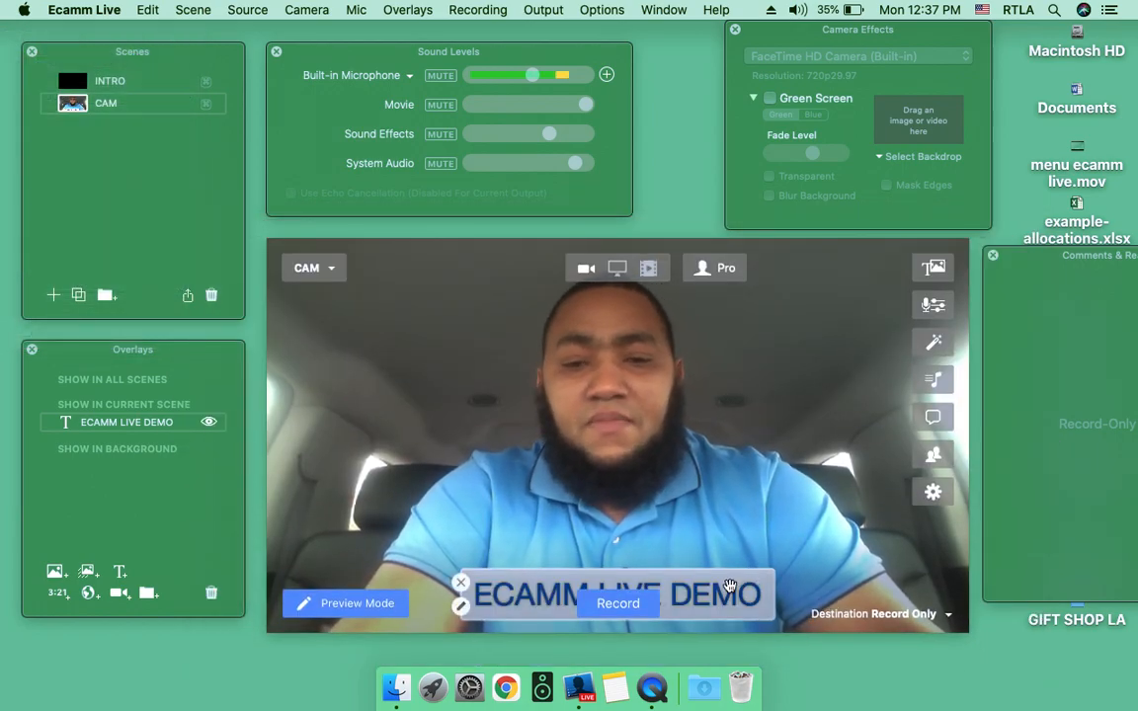
Change the text color of the ECAMM LIVE DEMO overlay to systemRedColor and save it
click(460, 606)
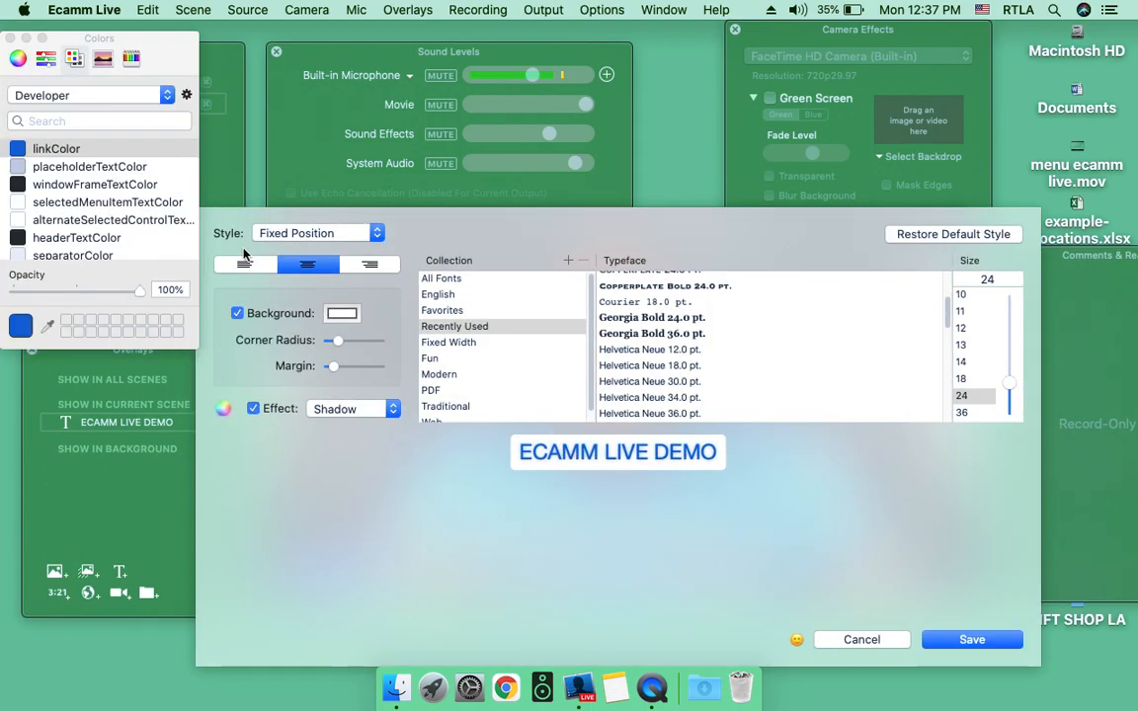
scroll(84, 221, down, 10)
scroll(84, 221, up, 10)
click(18, 220)
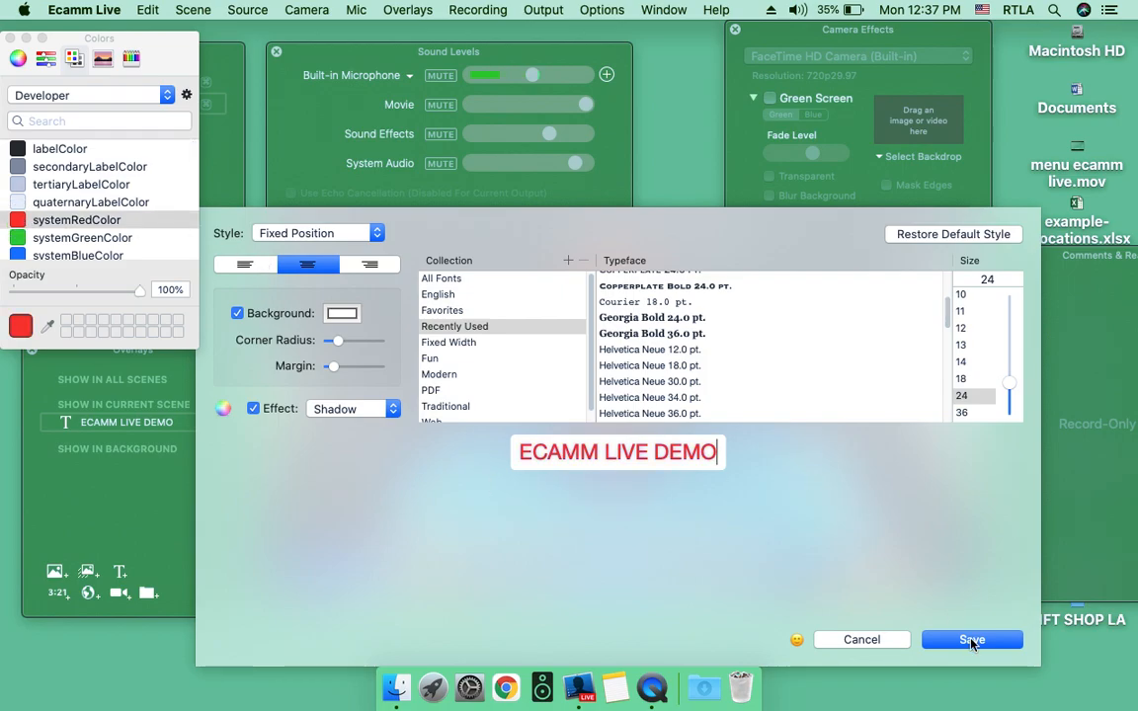
click(972, 641)
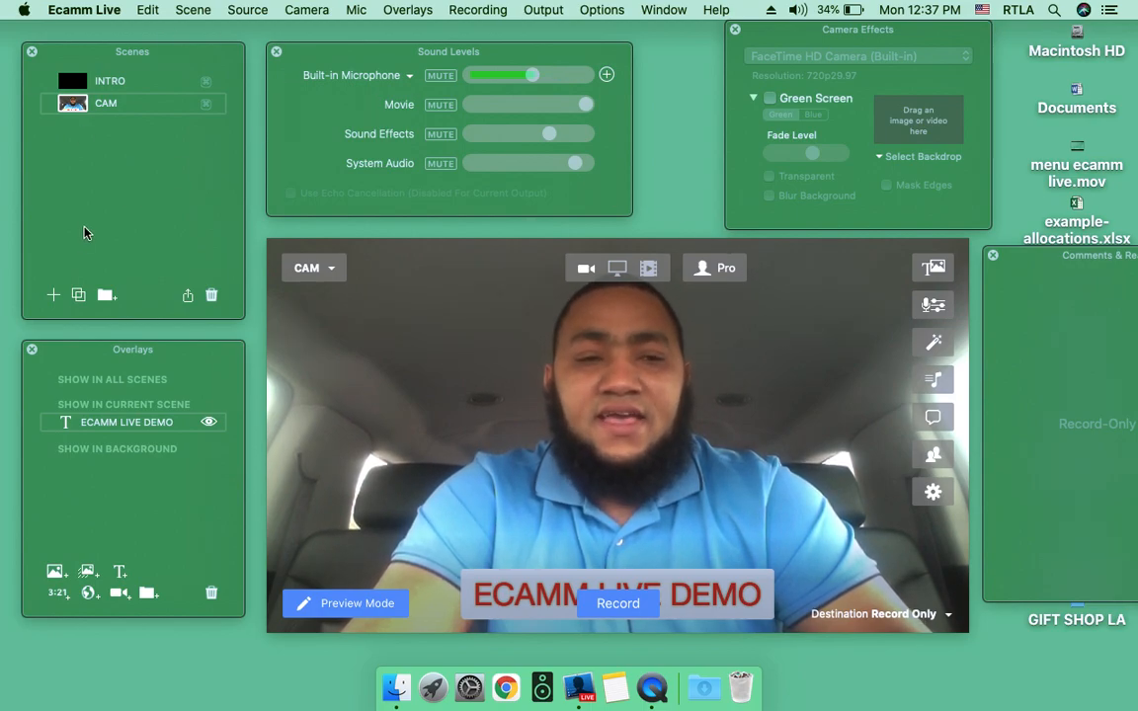
Add a new empty scene named END
click(54, 296)
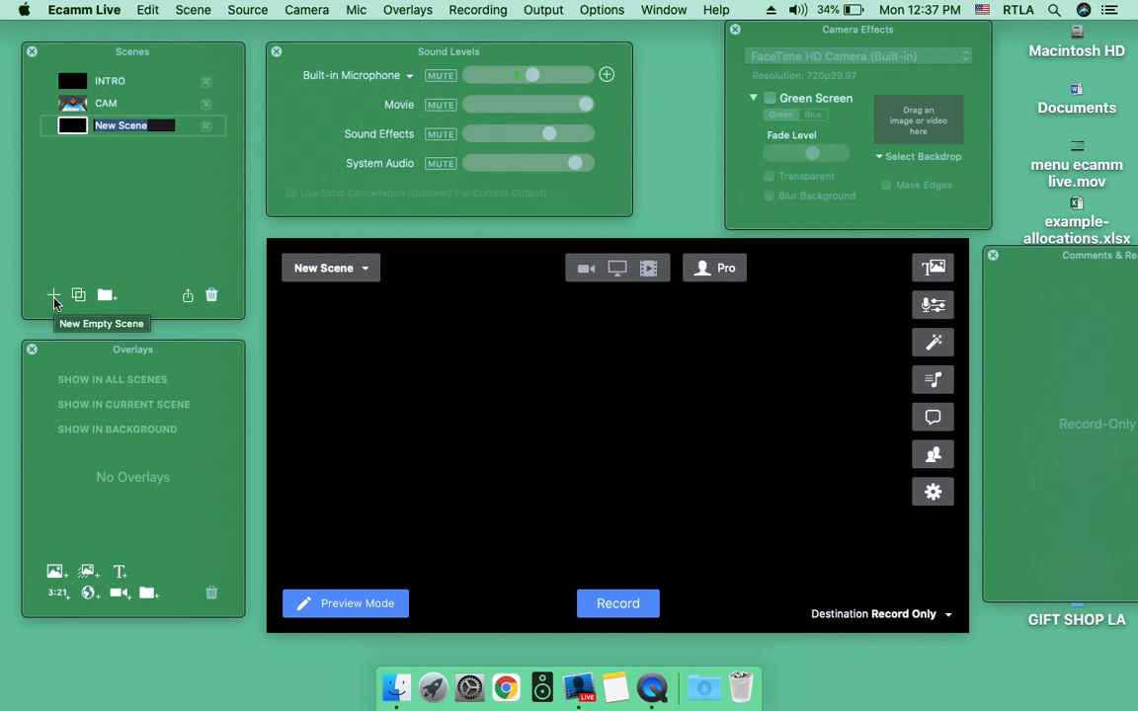
text(F)
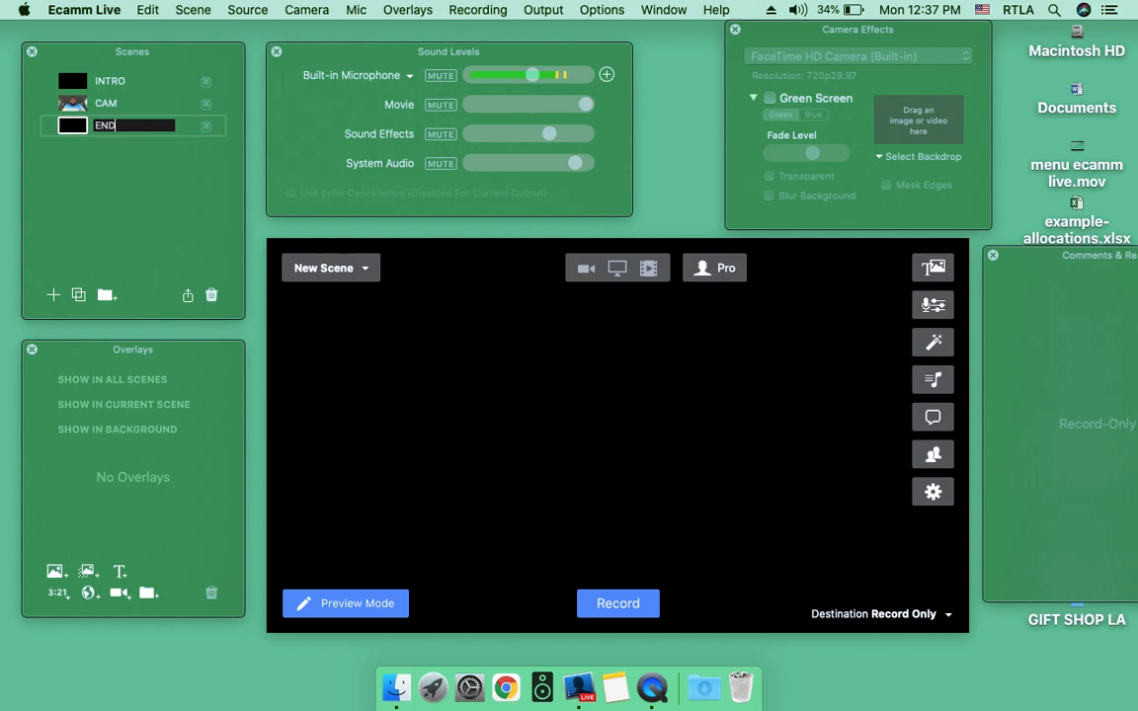
key(Return)
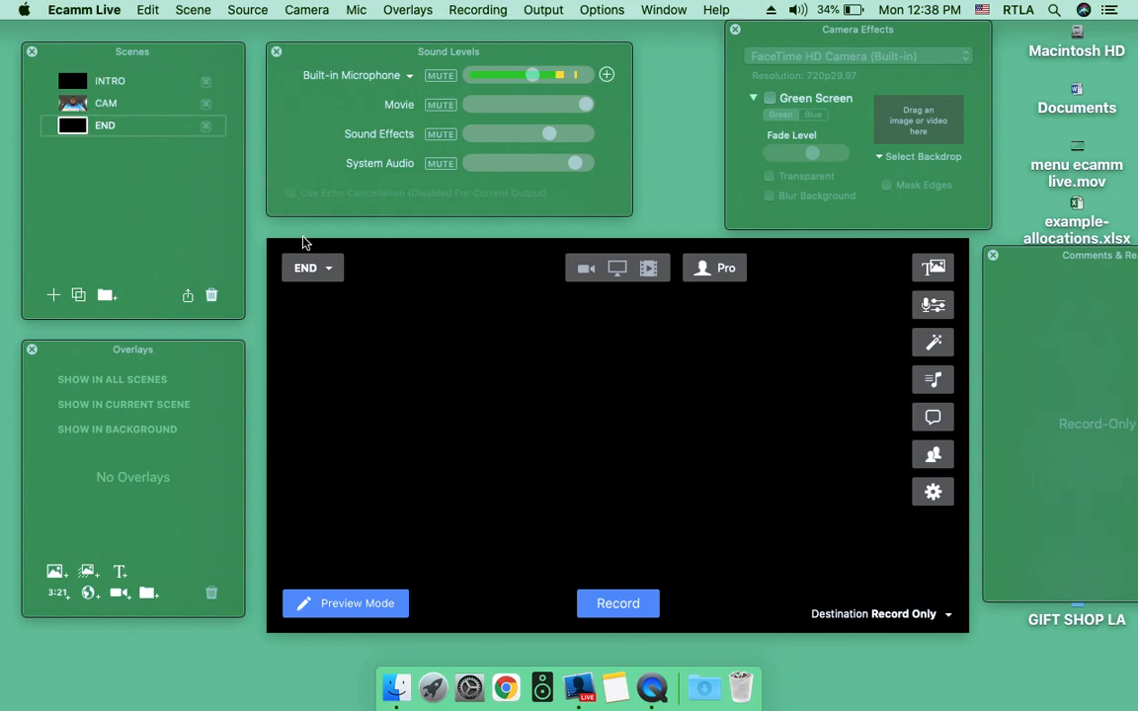
Switch through the INTRO, CAM and END scenes to compare their content, finishing on CAM
click(322, 276)
click(327, 326)
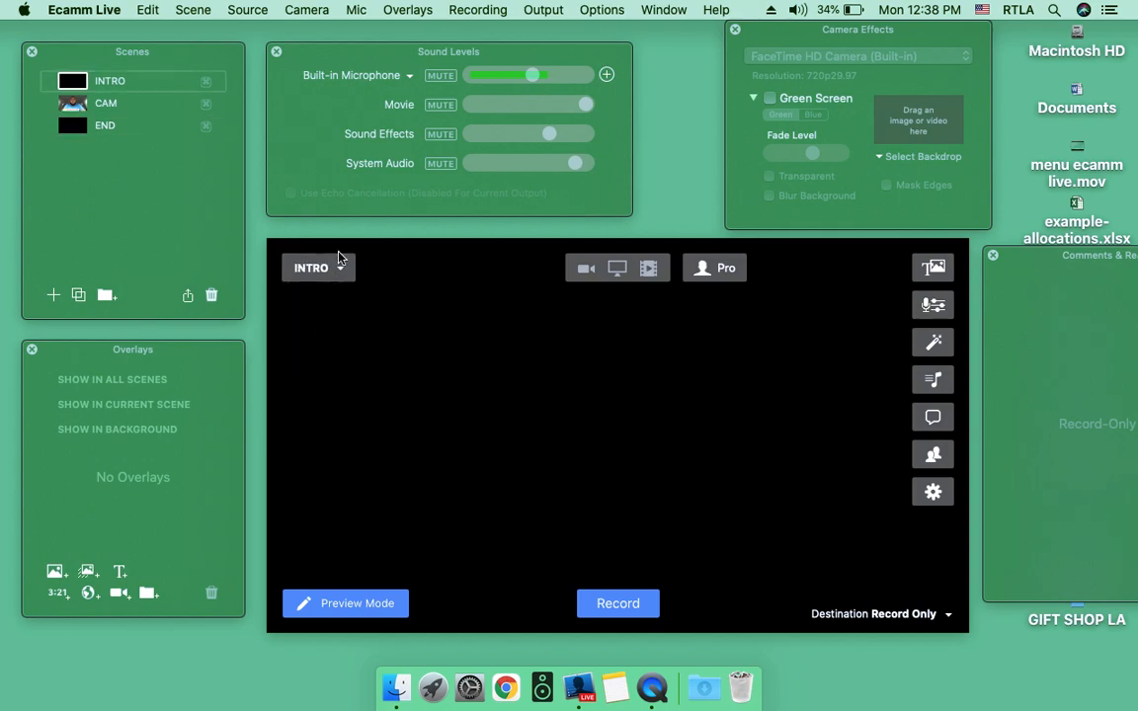
click(73, 103)
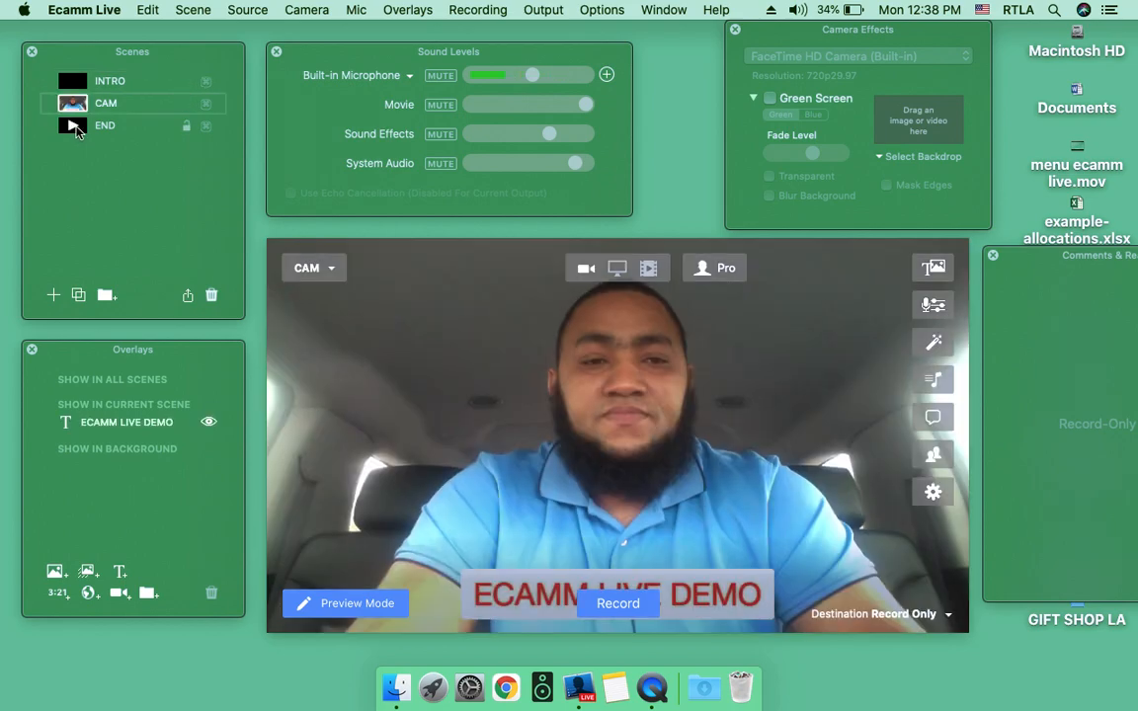
click(74, 126)
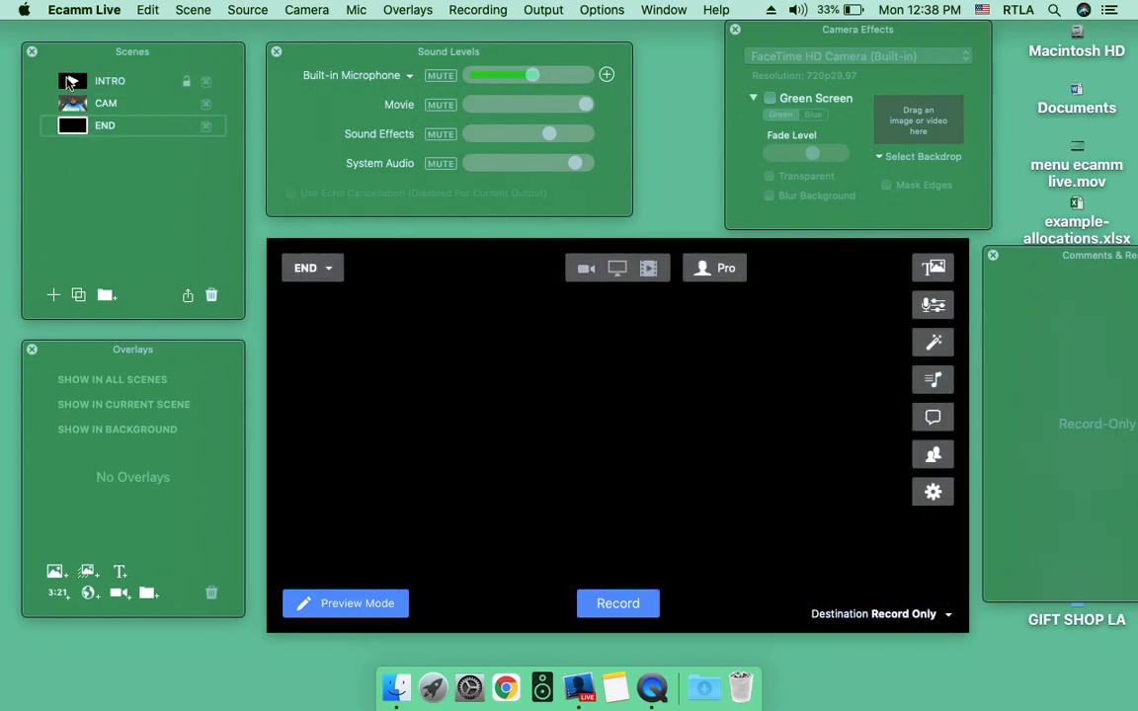
click(71, 83)
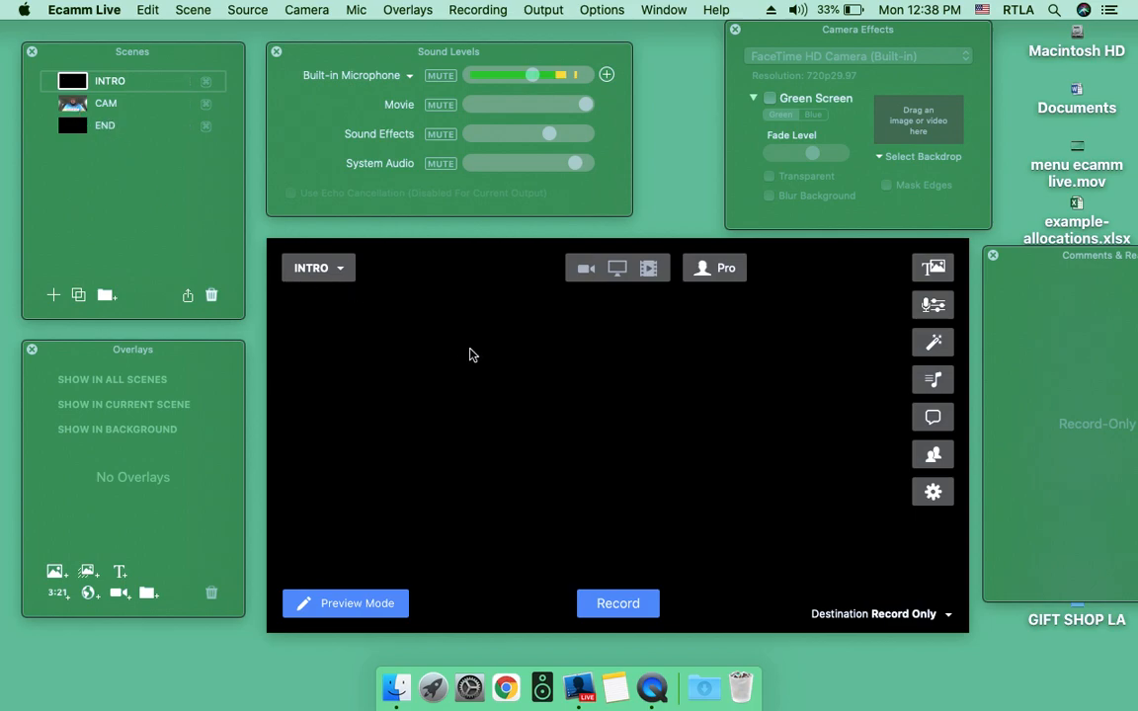
click(70, 106)
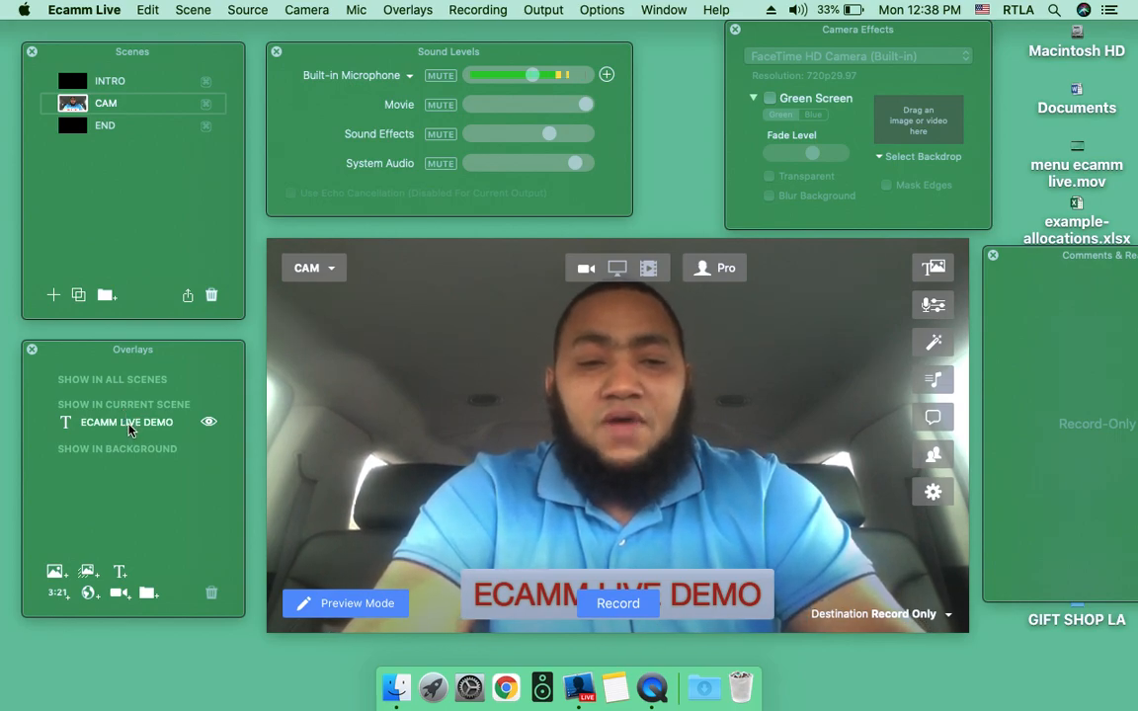
Try showing the ECAMM LIVE DEMO overlay in all scenes, checking INTRO and END, and return it to the CAM scene only
drag(126, 427, 127, 393)
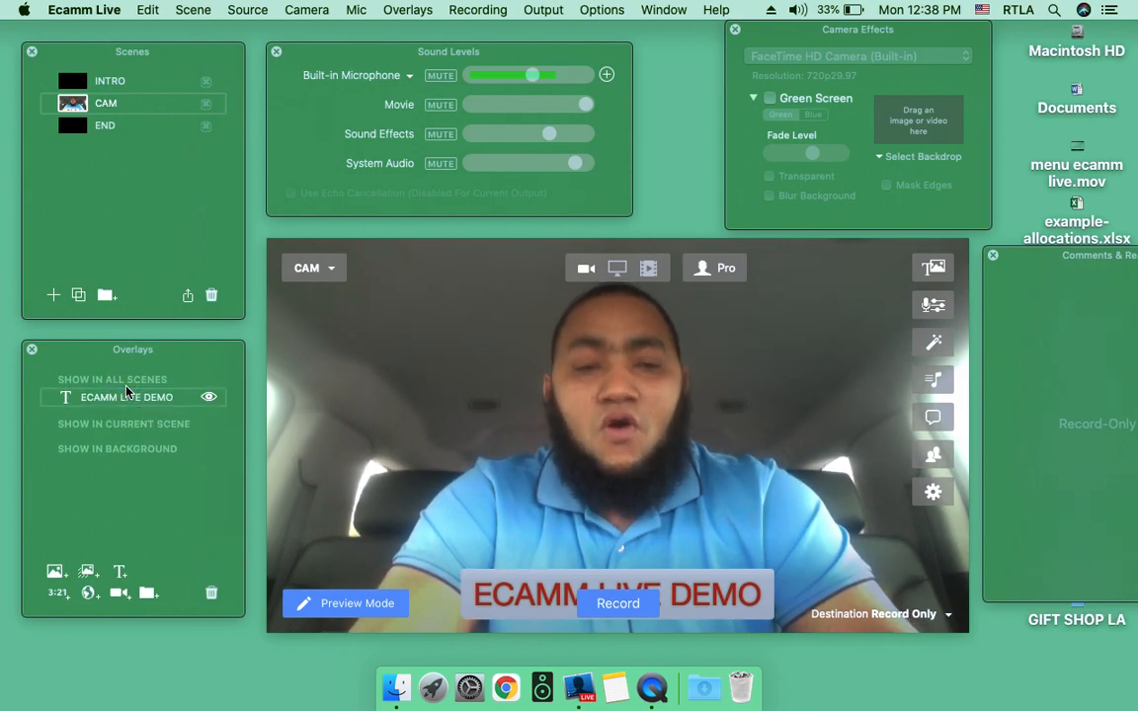
click(71, 83)
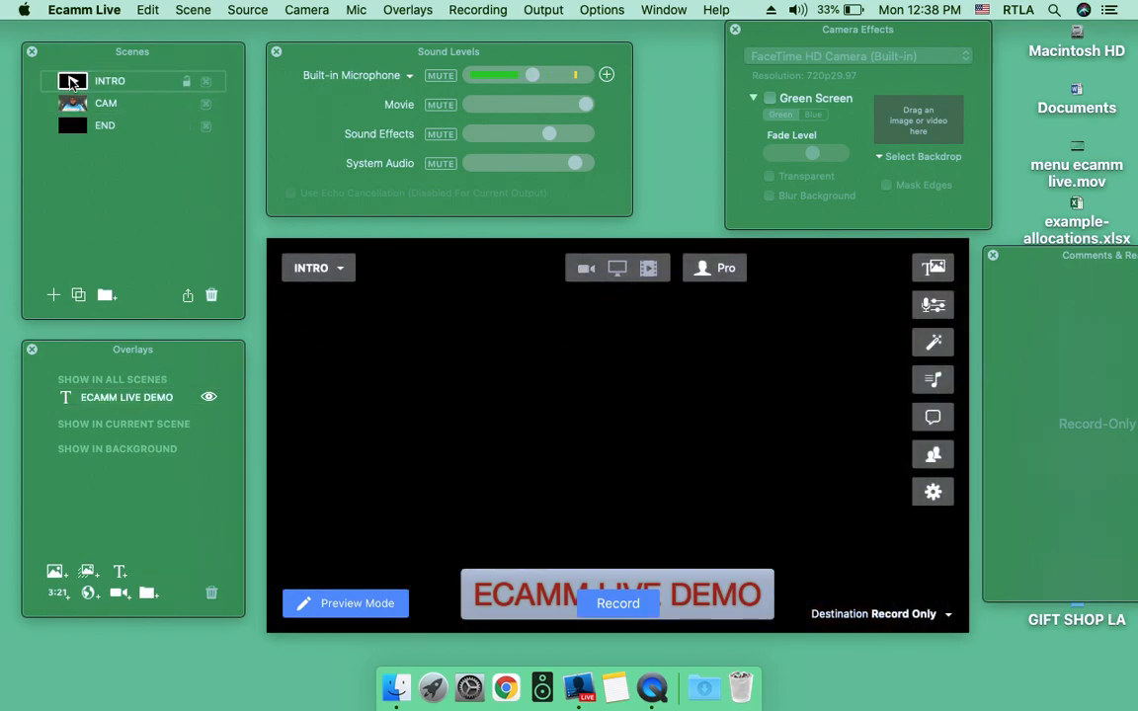
click(71, 126)
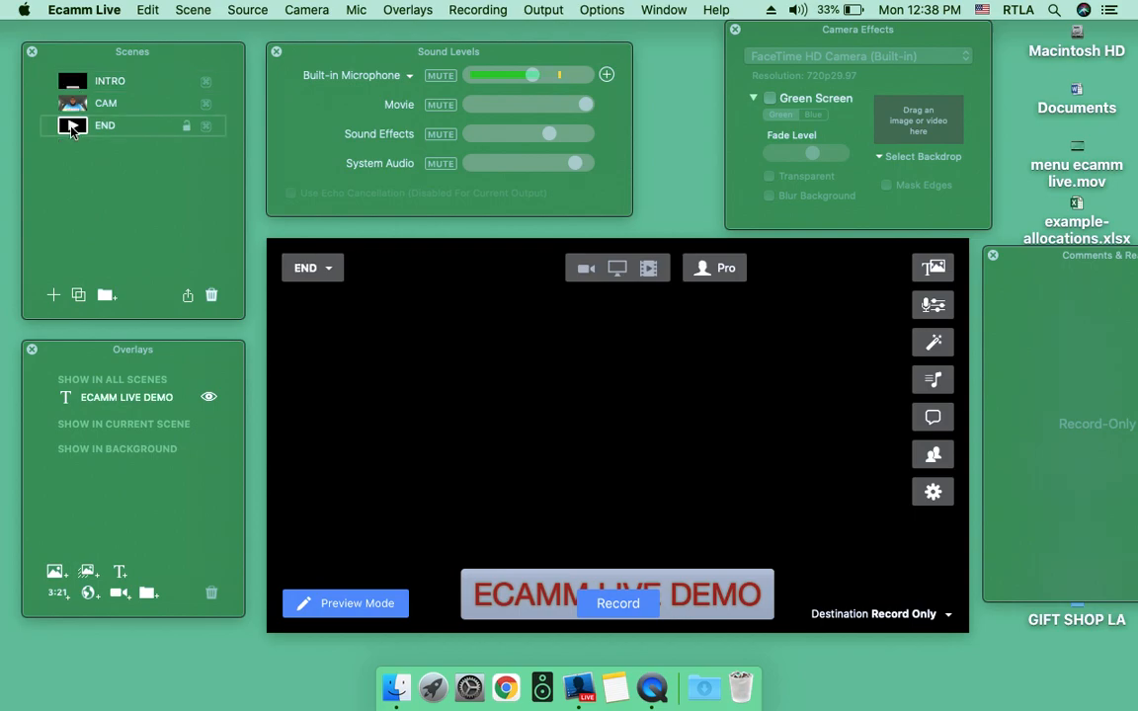
click(71, 105)
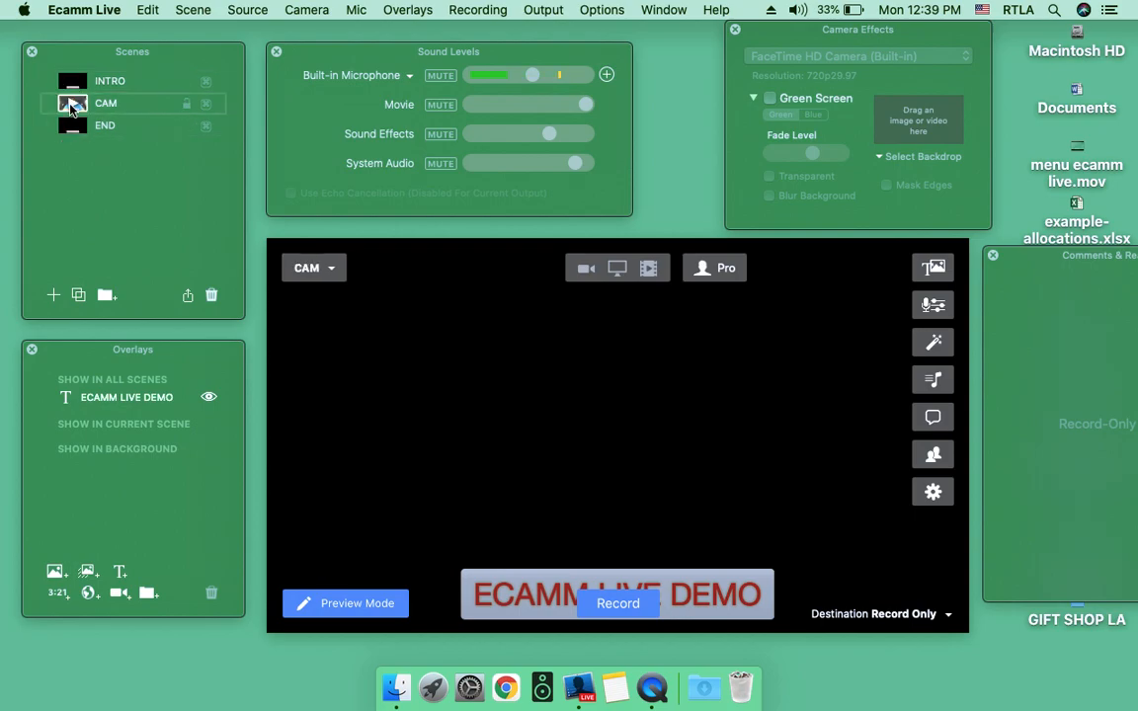
mouse_move(129, 399)
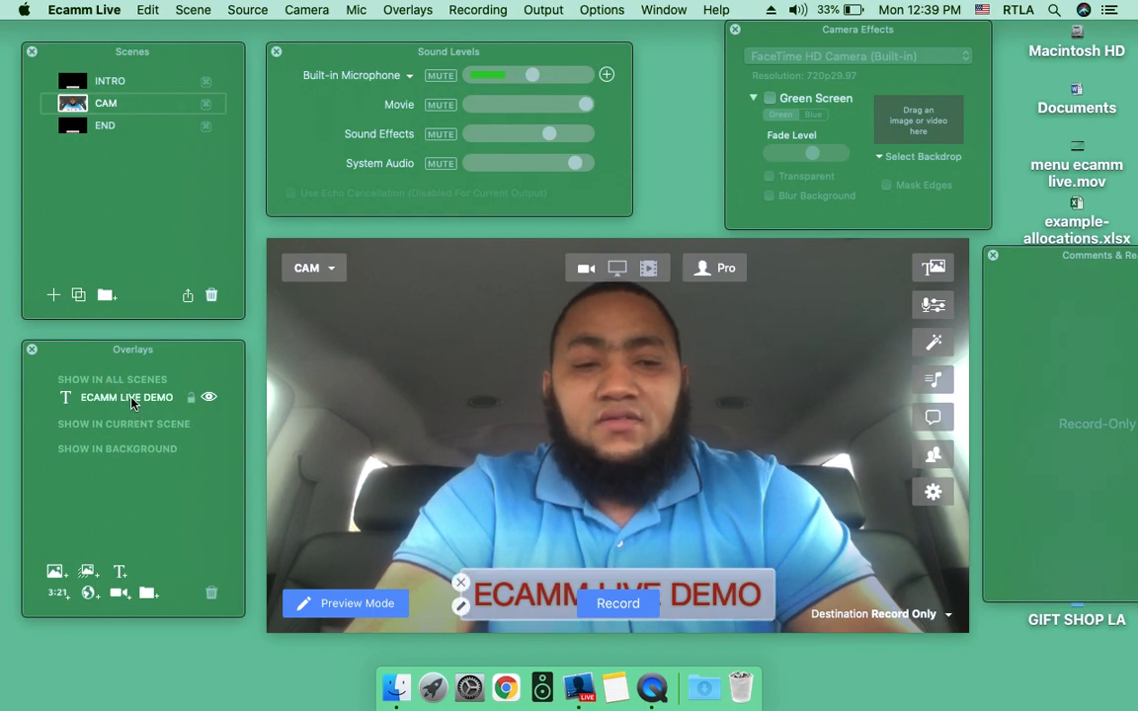
drag(129, 398, 127, 432)
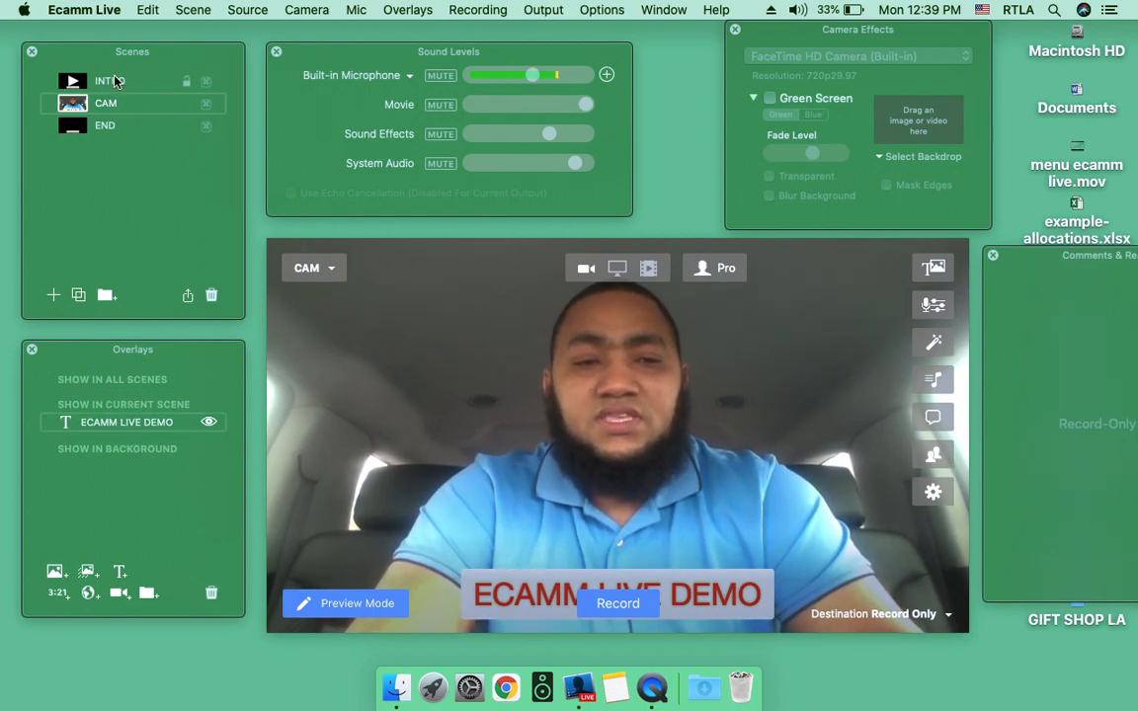
Switch to the INTRO scene and open the file chooser for its movie source
click(77, 83)
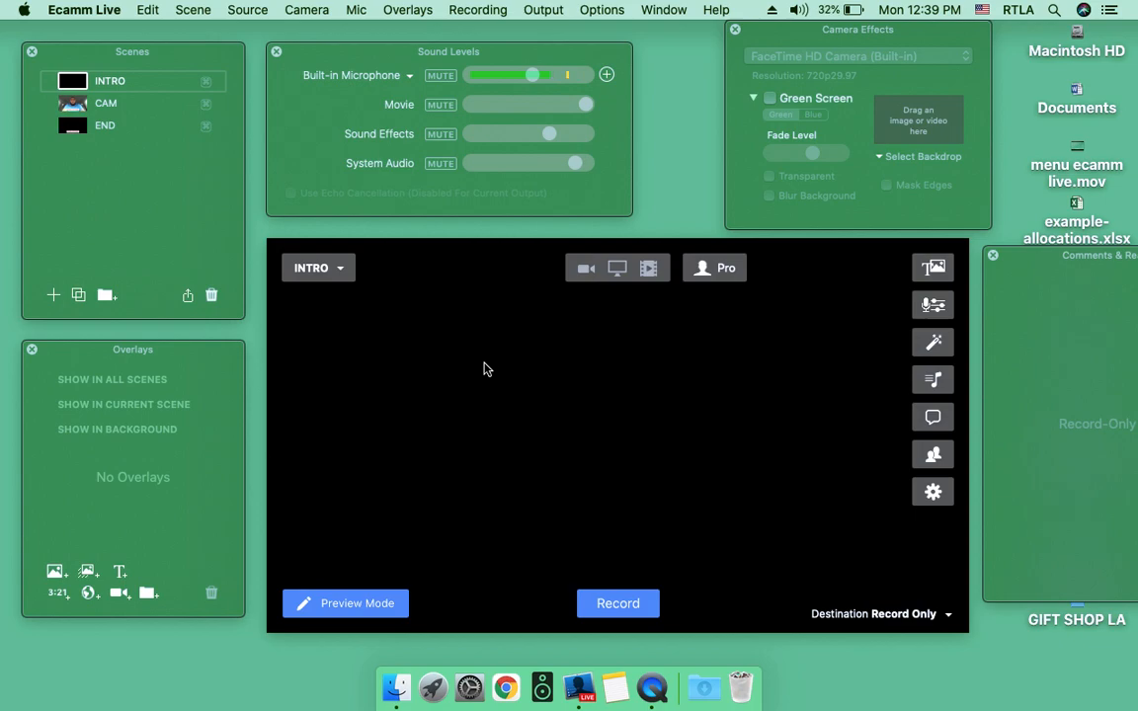
click(649, 268)
click(336, 262)
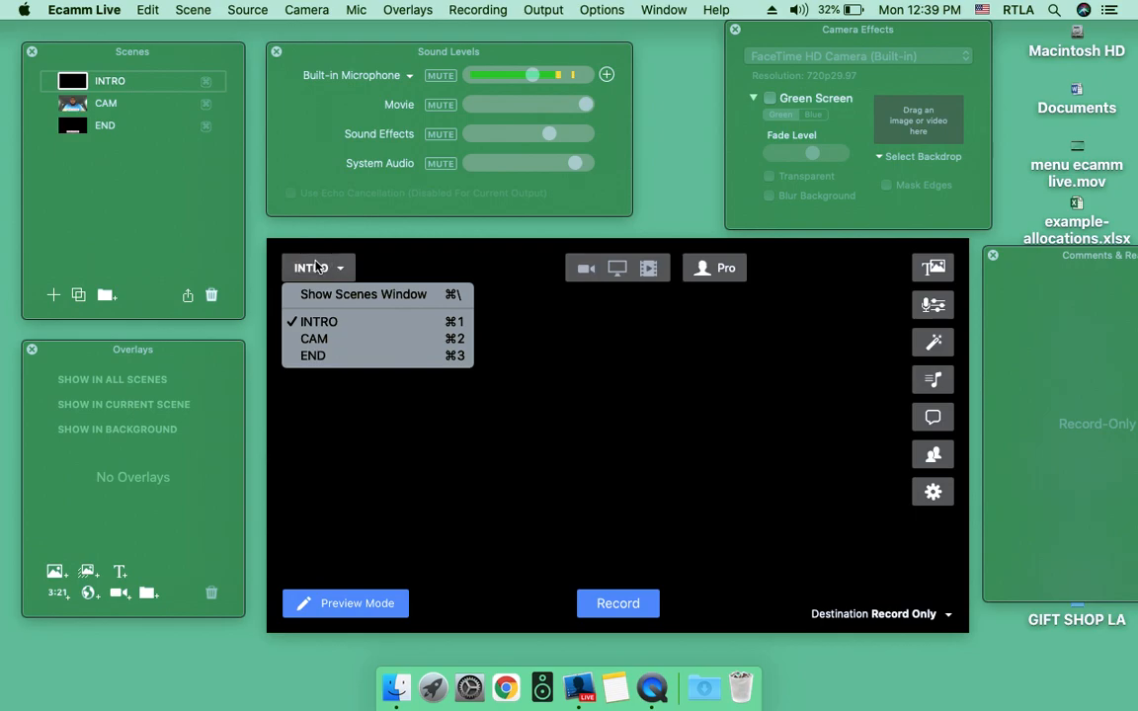
click(319, 322)
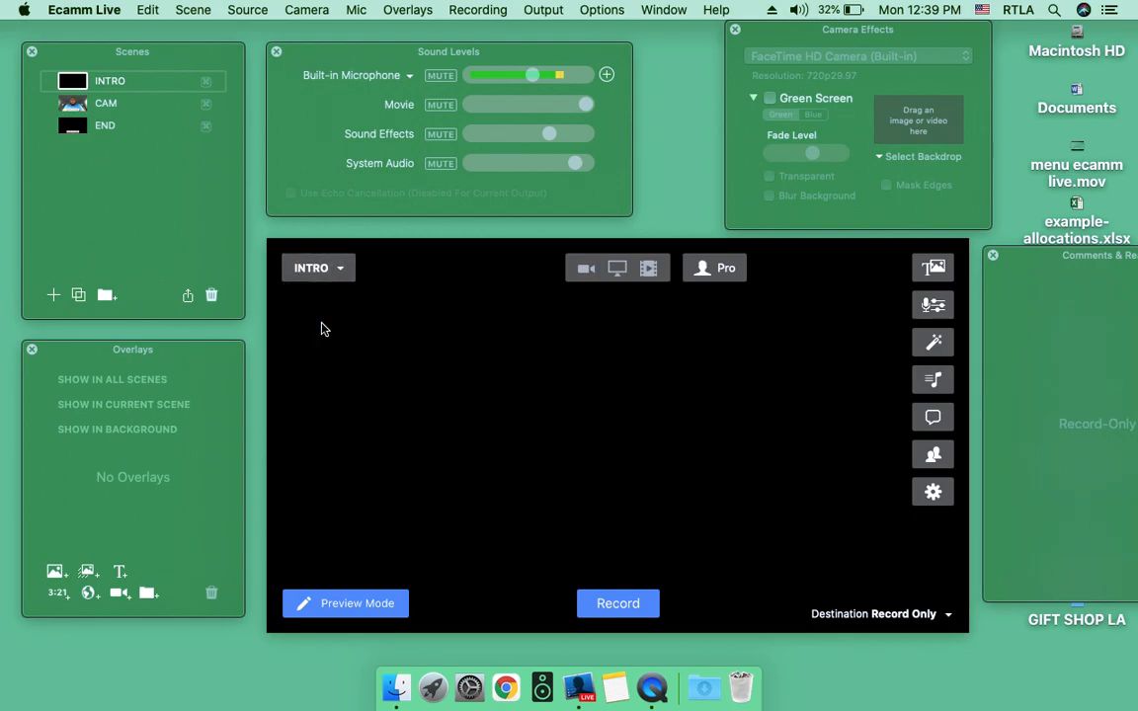
click(654, 270)
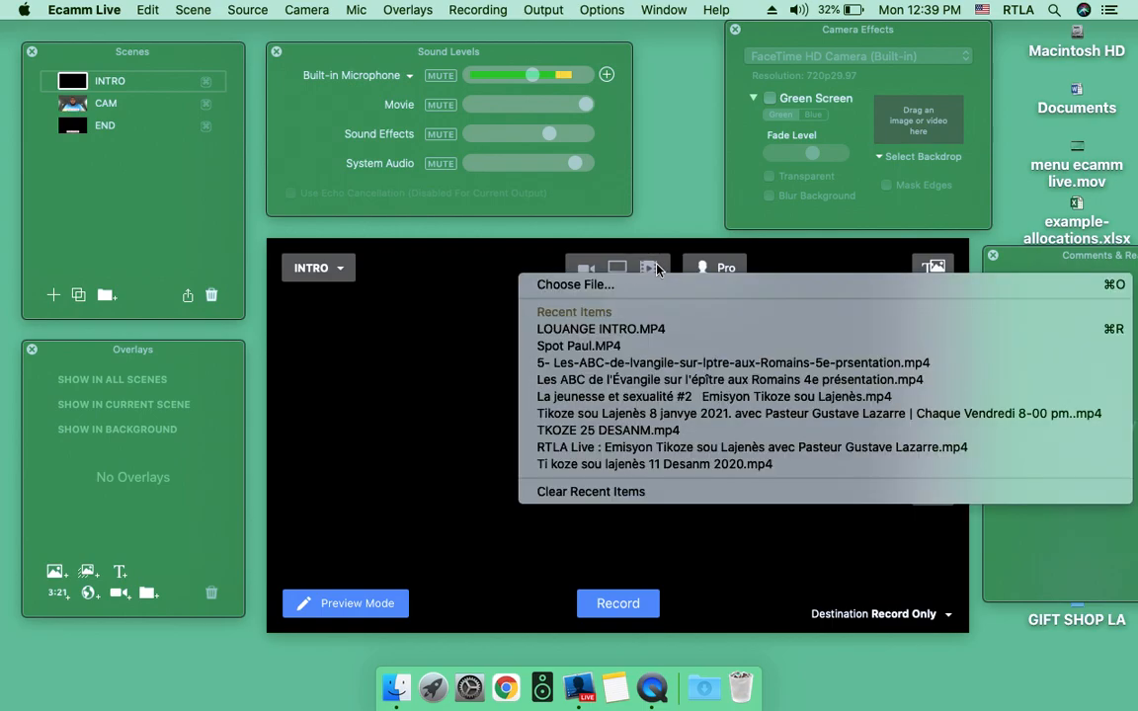
click(575, 287)
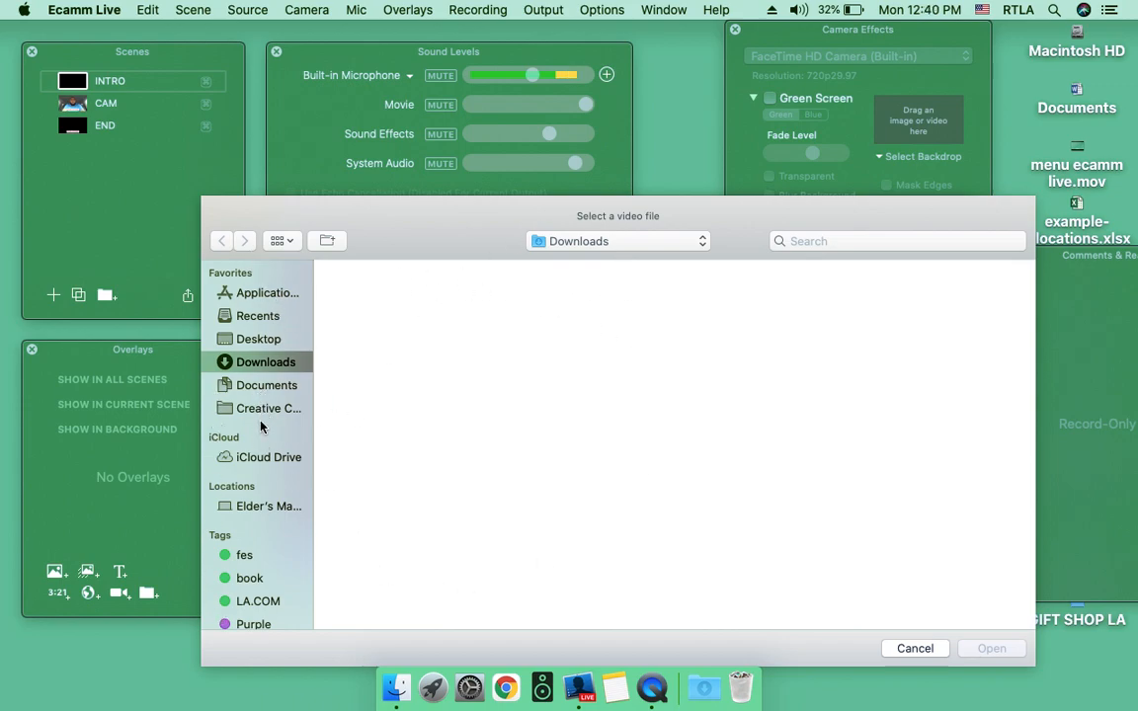
Load Intro Pensée du jour.MP4 from the INTRO VIDEO RTLA folder in iCloud Drive into the INTRO scene
click(257, 459)
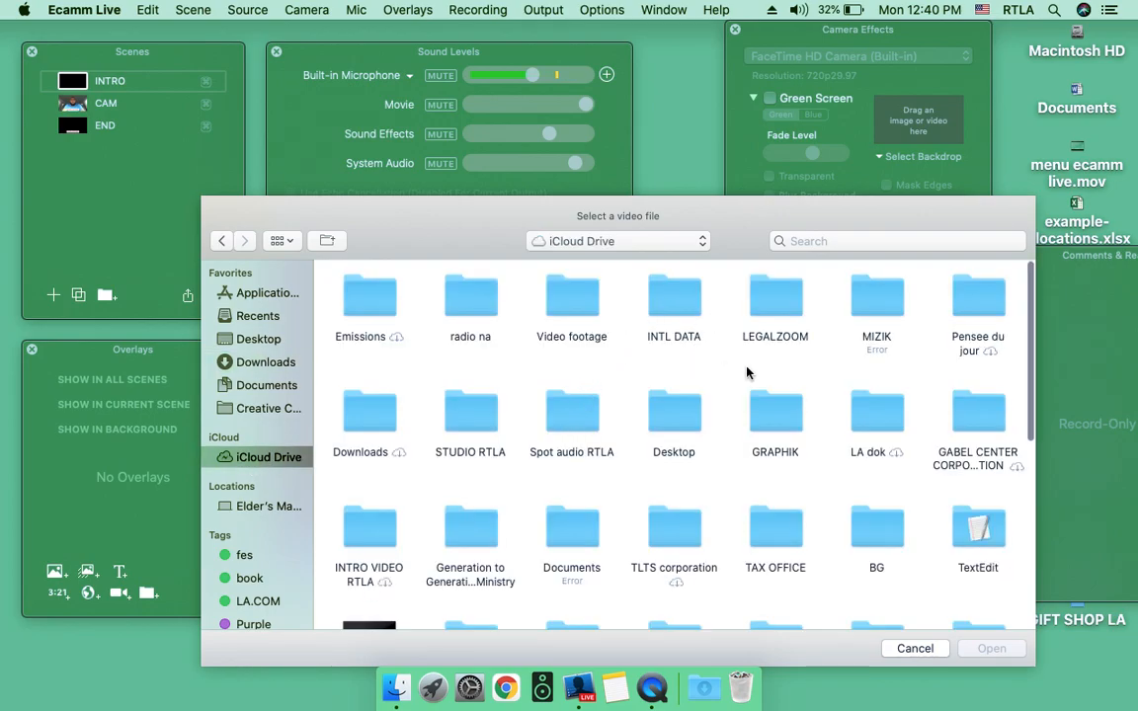
scroll(779, 375, down, 4)
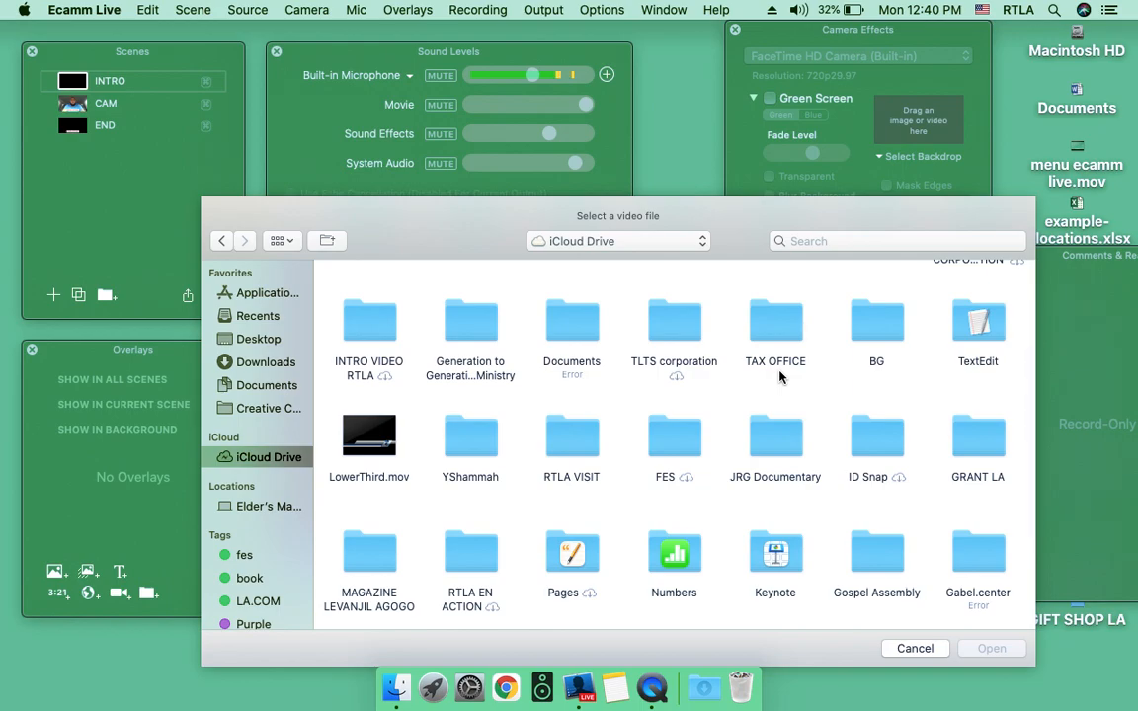
click(349, 338)
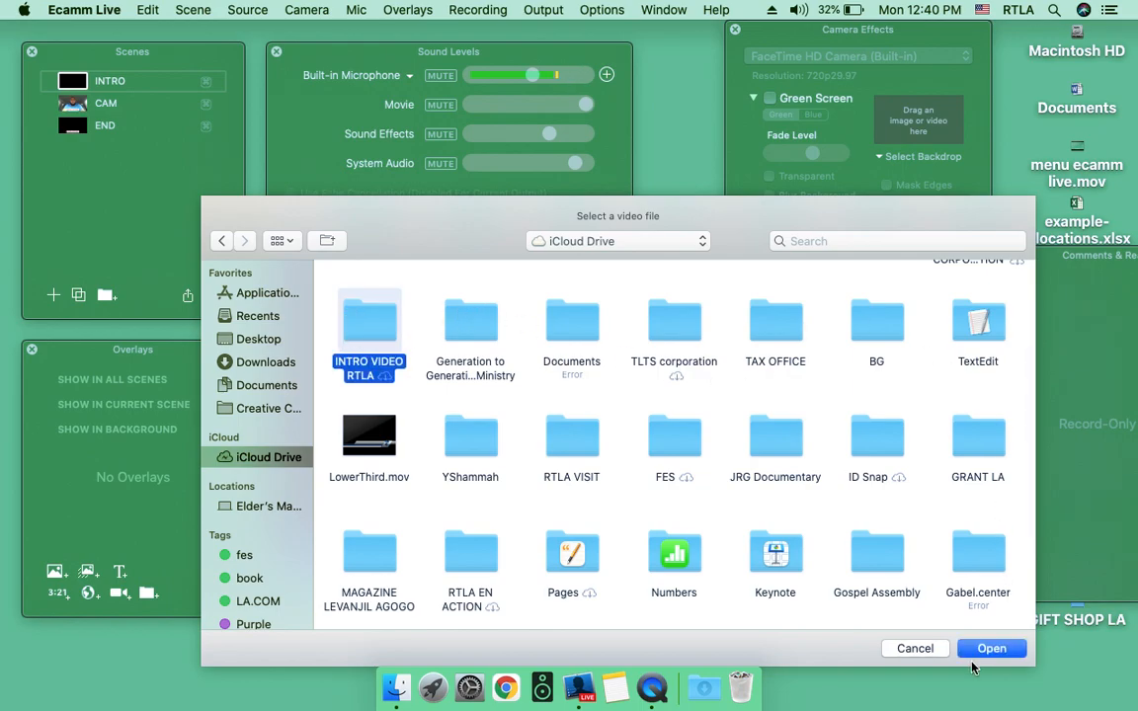
click(986, 650)
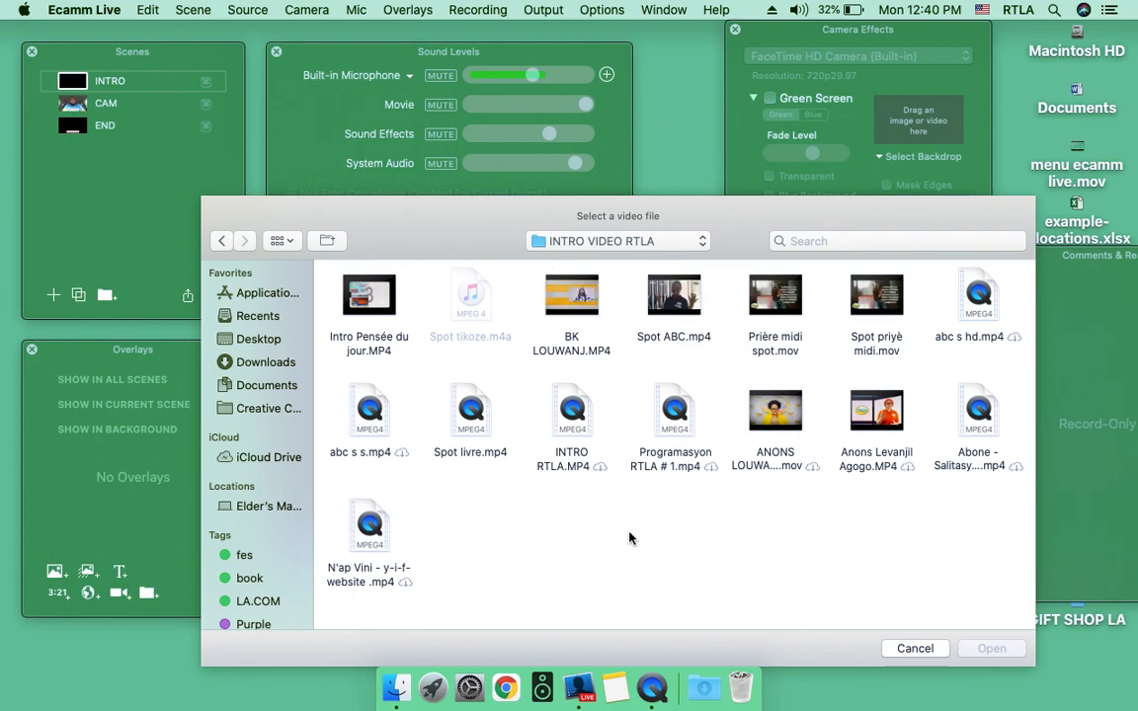
click(383, 291)
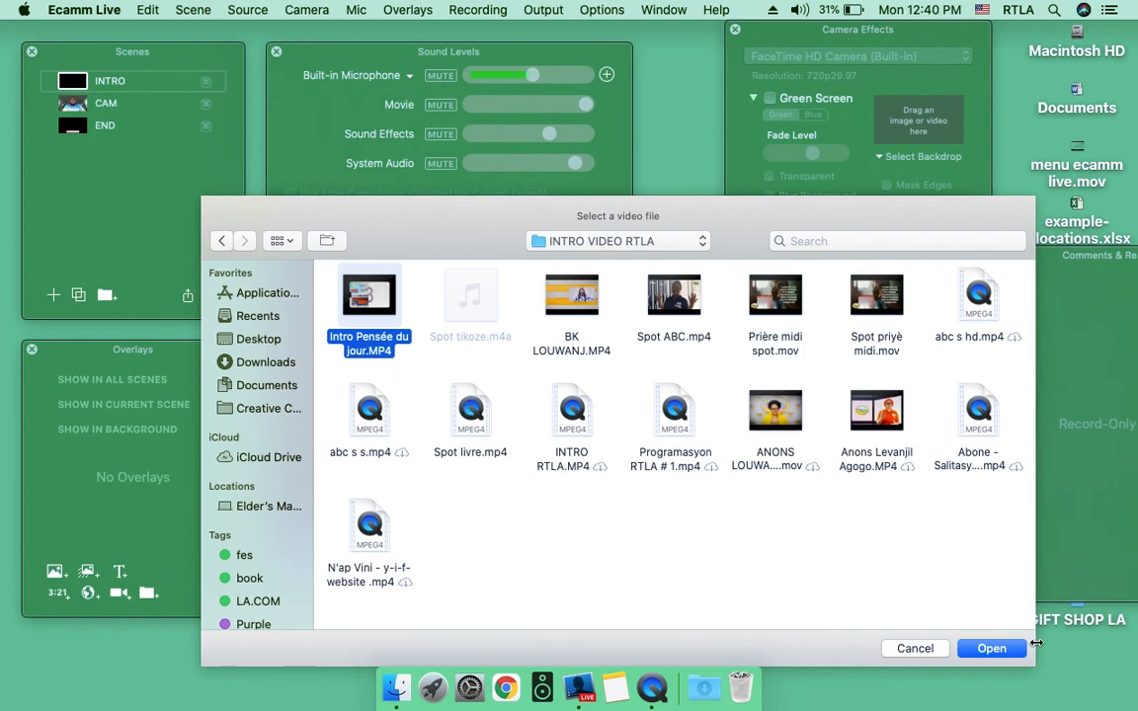
click(996, 650)
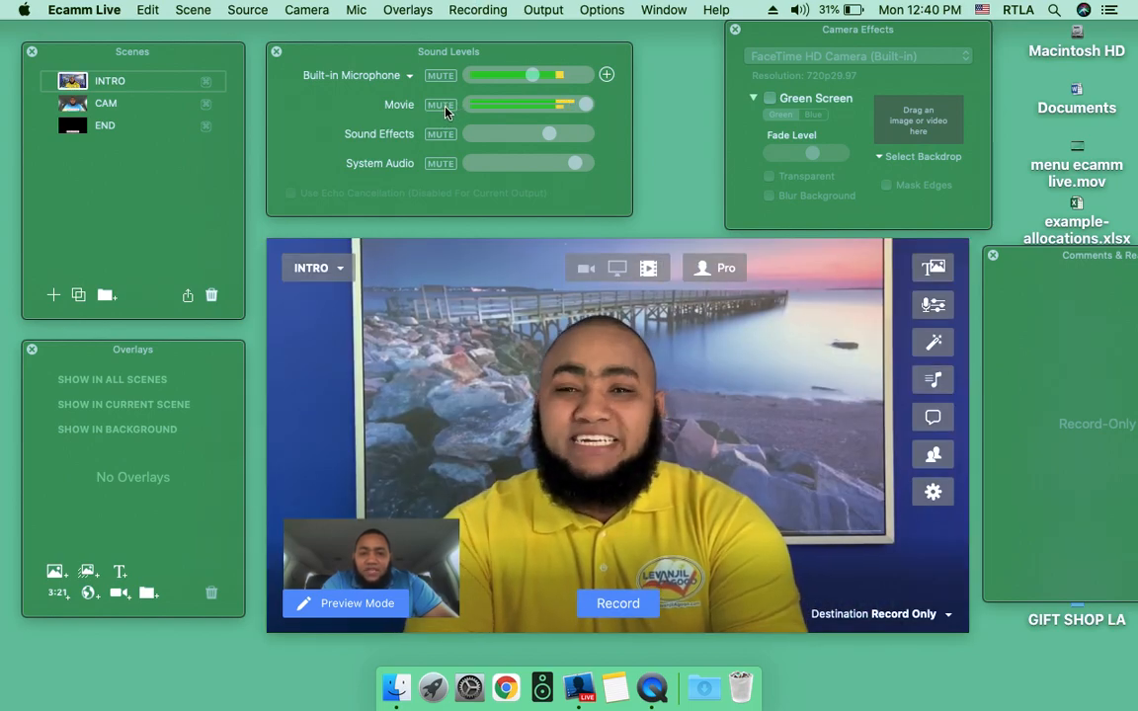
Mute and pause the intro movie, and remove the camera picture-in-picture from the INTRO scene
click(441, 106)
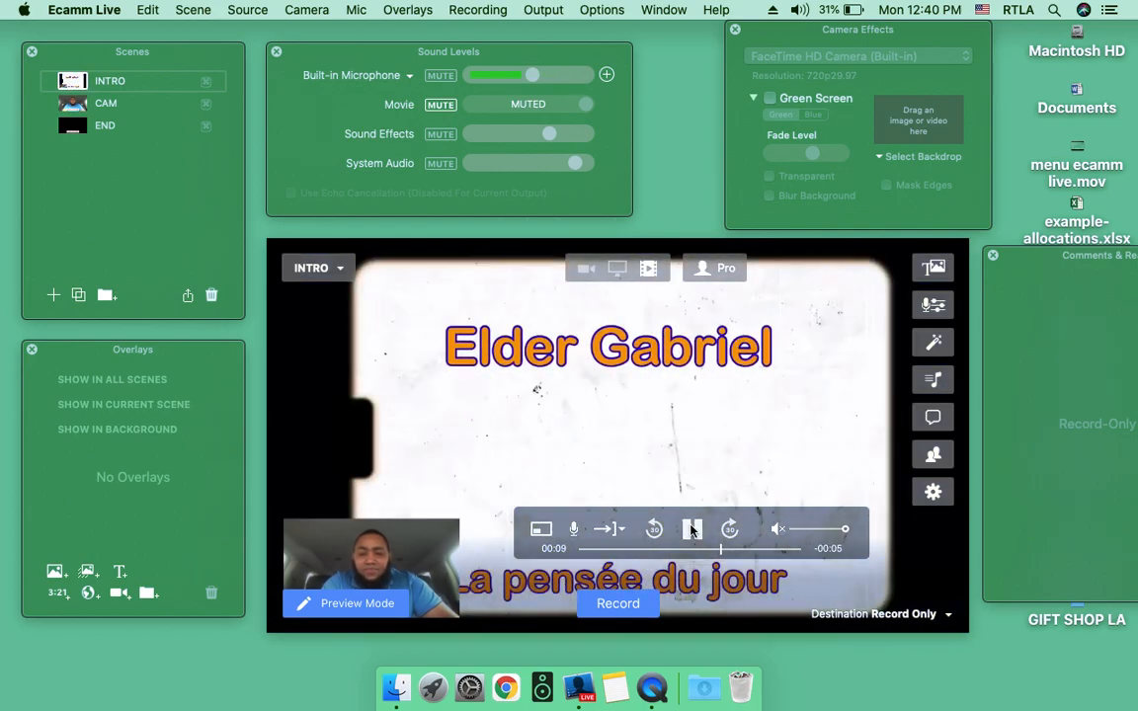
click(692, 530)
mouse_move(376, 539)
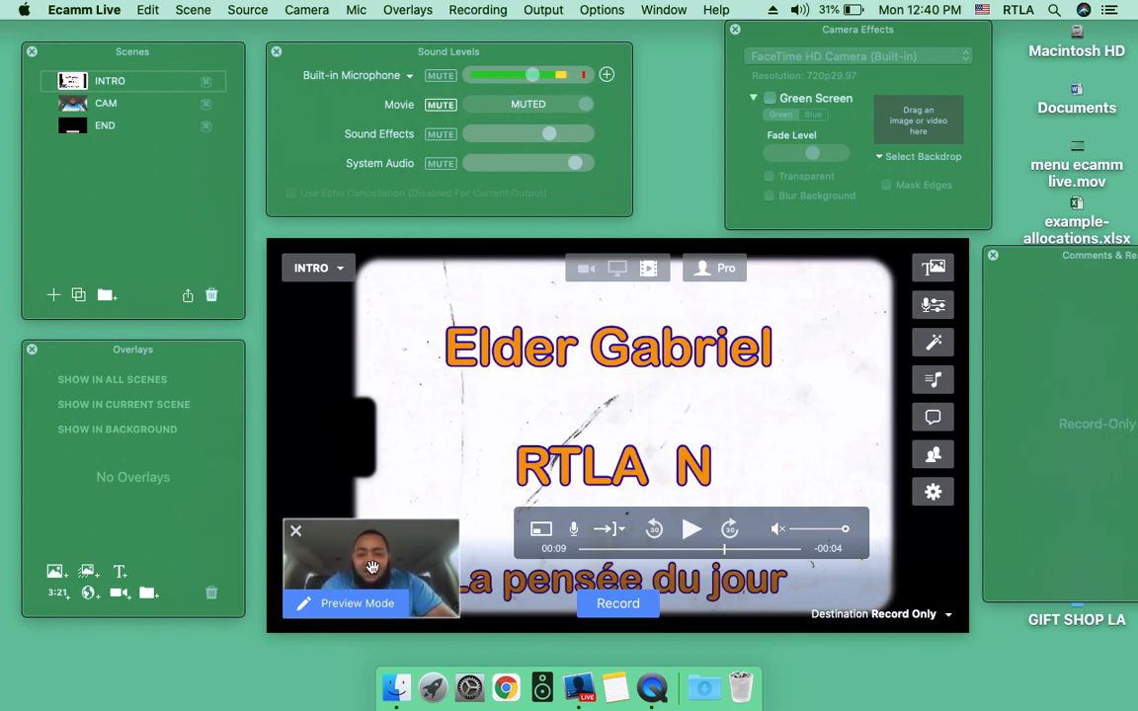
click(296, 534)
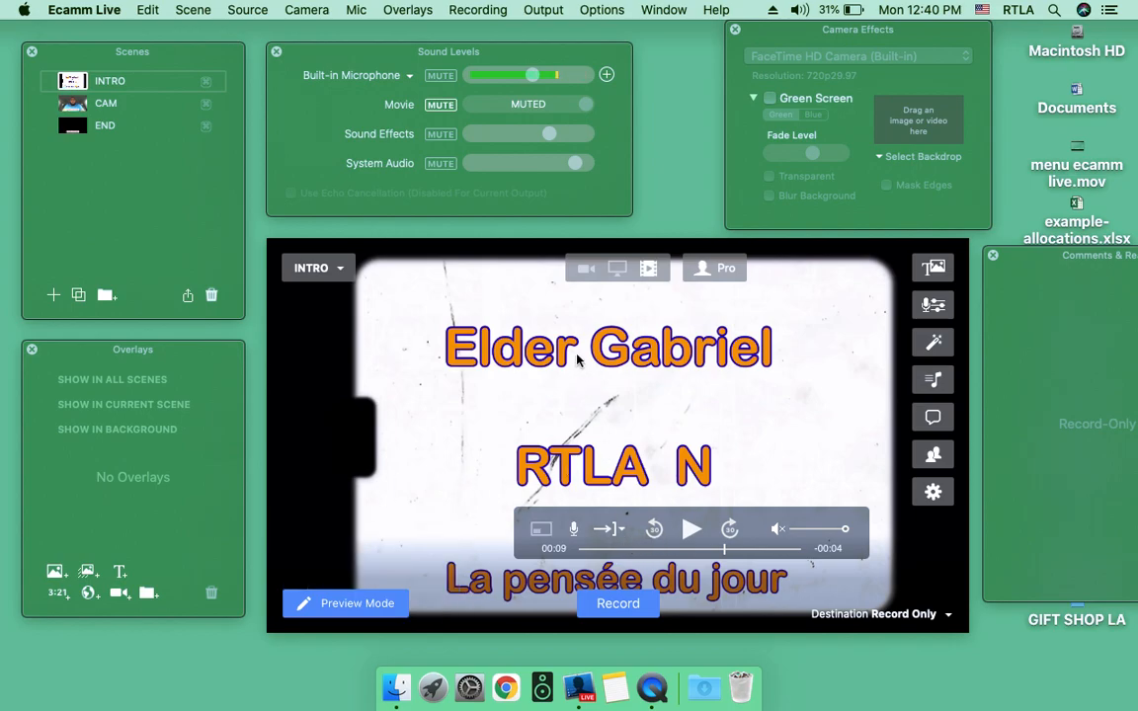
Mute the built-in microphone, system audio and sound effects, and unmute the movie audio for the INTRO scene
click(440, 77)
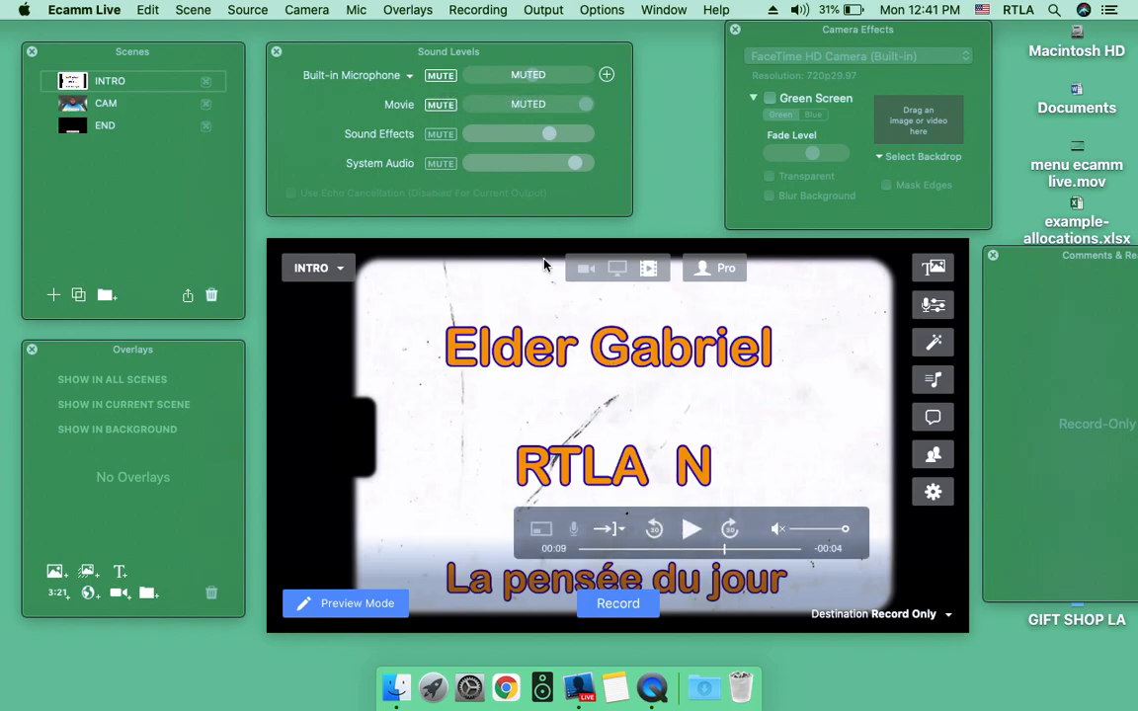
click(441, 163)
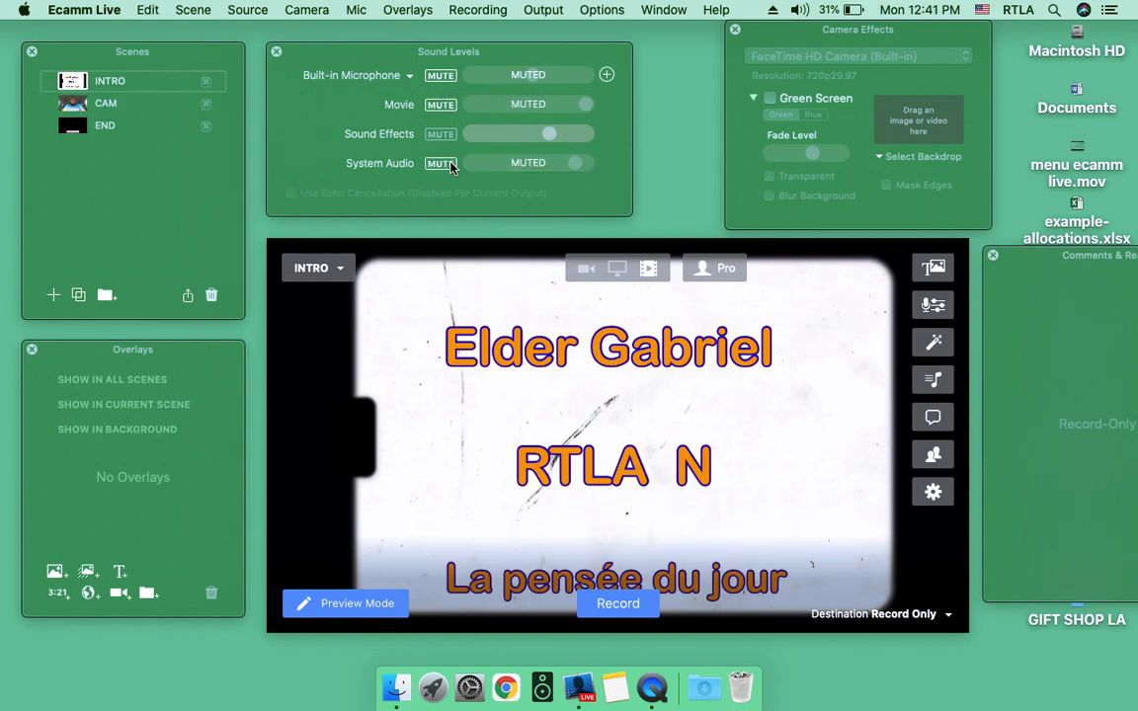
click(440, 134)
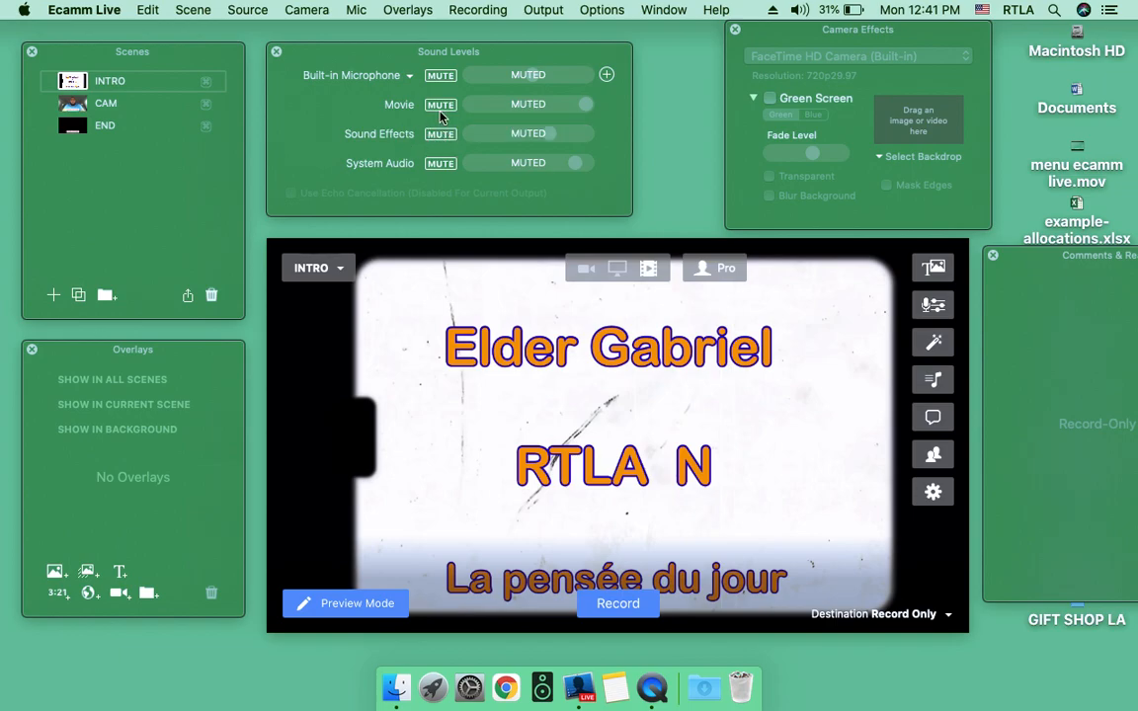
click(441, 106)
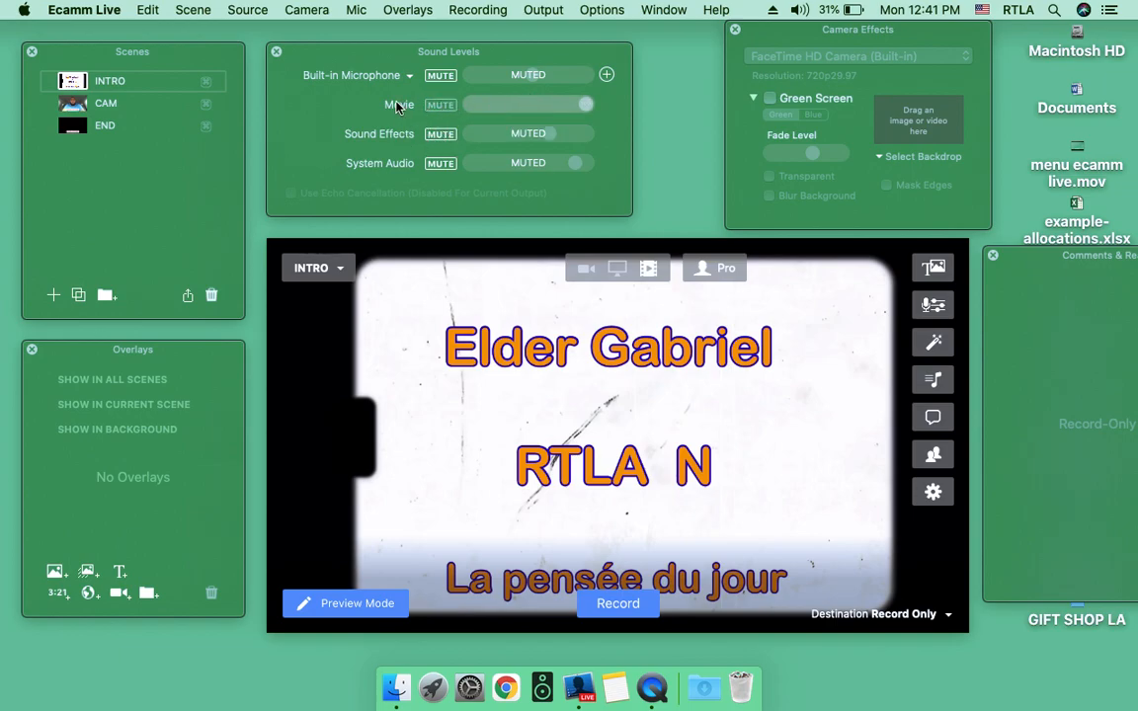
Play the intro movie in the INTRO scene to preview its video and sound
mouse_move(479, 284)
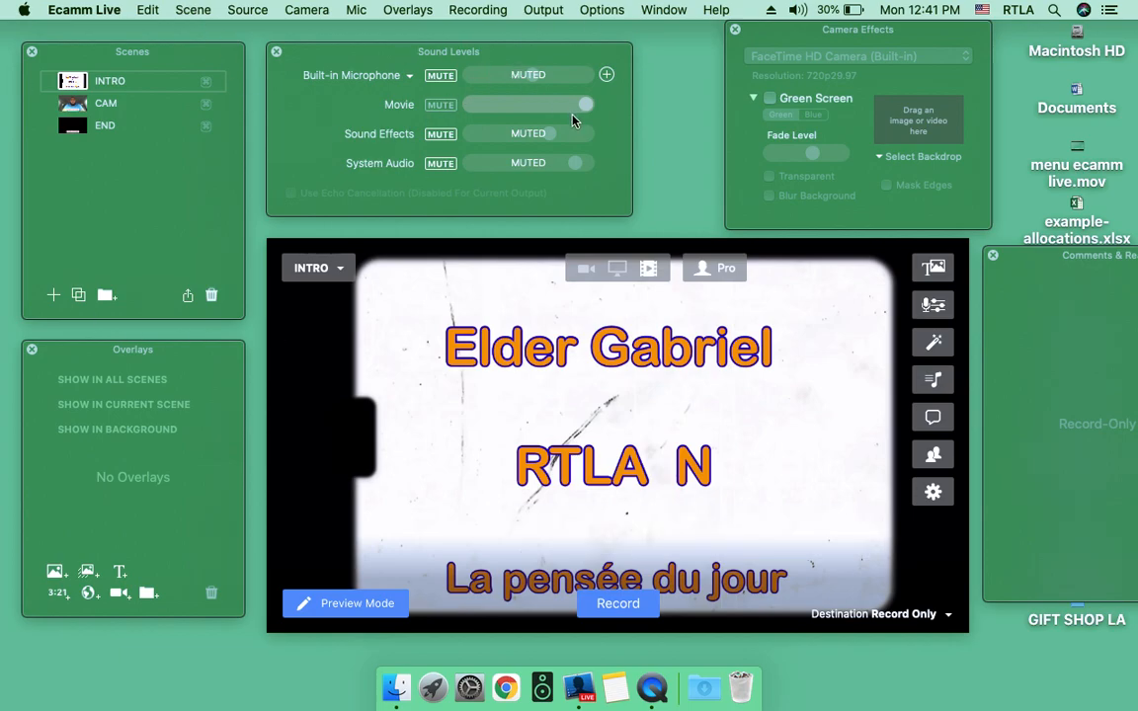
mouse_move(588, 104)
mouse_down()
mouse_move(548, 95)
mouse_move(525, 107)
mouse_move(583, 112)
mouse_up()
mouse_move(696, 533)
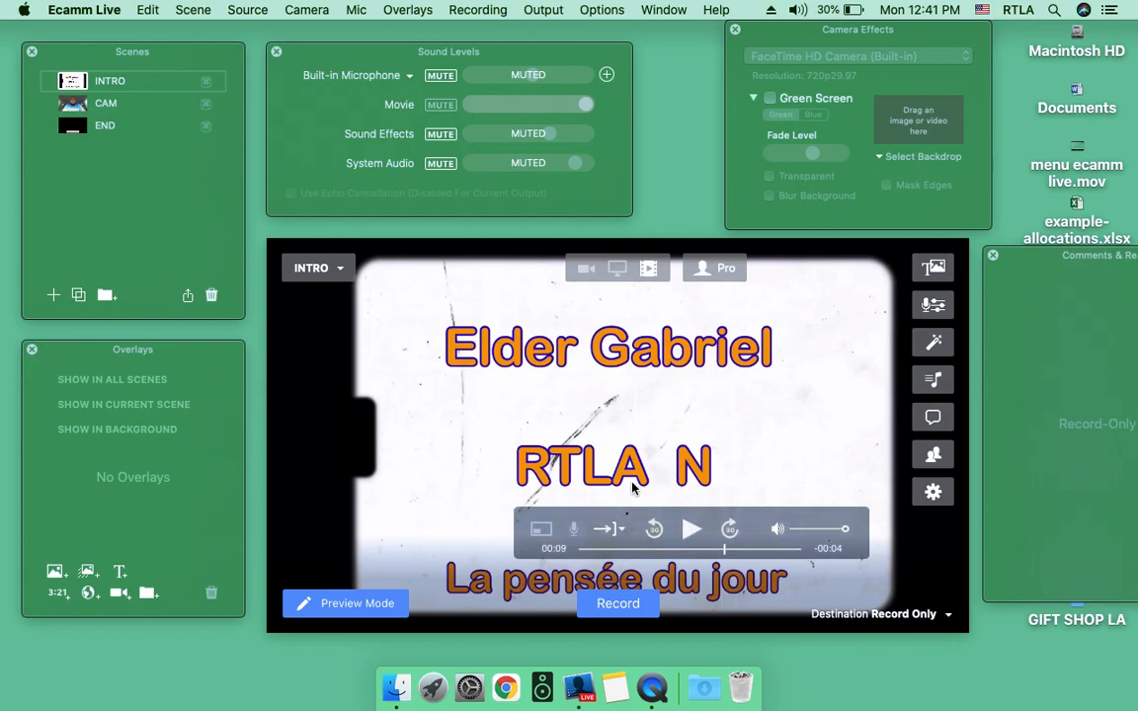
click(692, 532)
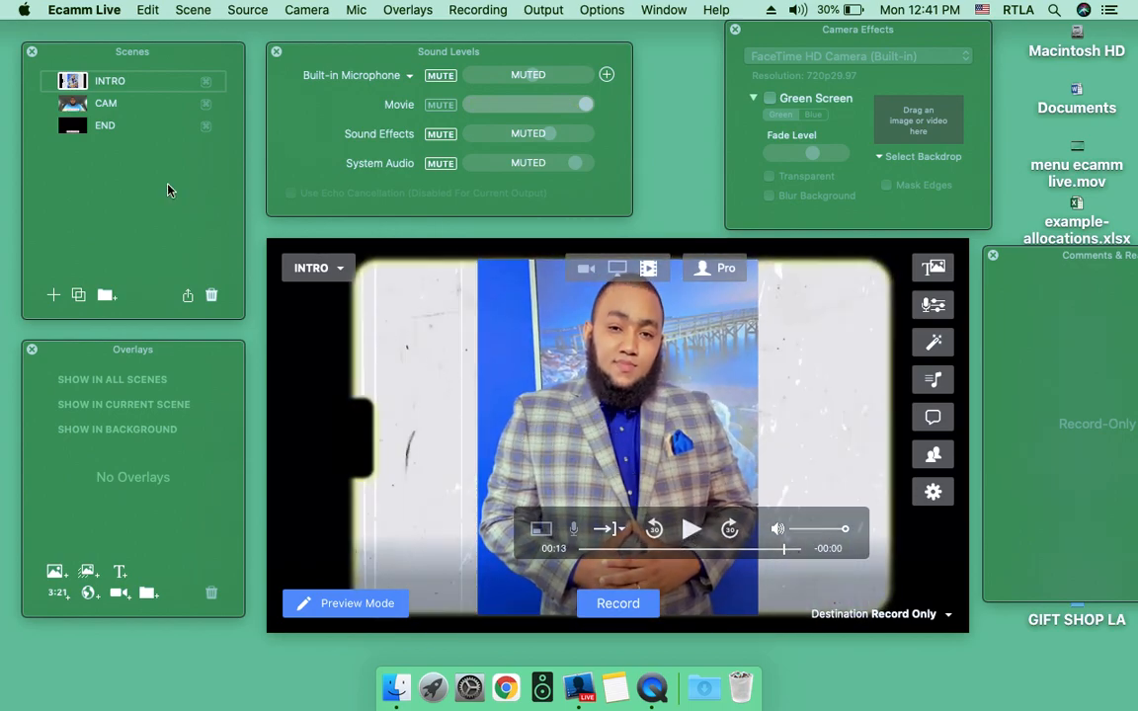
click(76, 83)
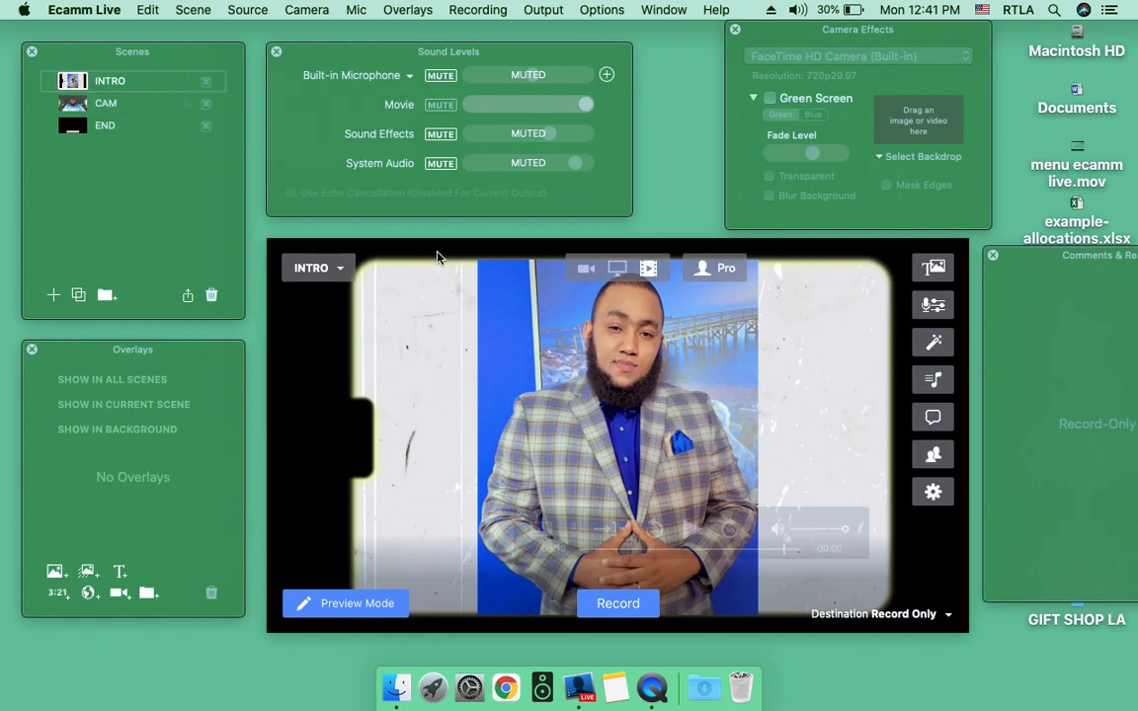
Reposition the movie playback controls to the lower middle of the INTRO preview
mouse_move(470, 432)
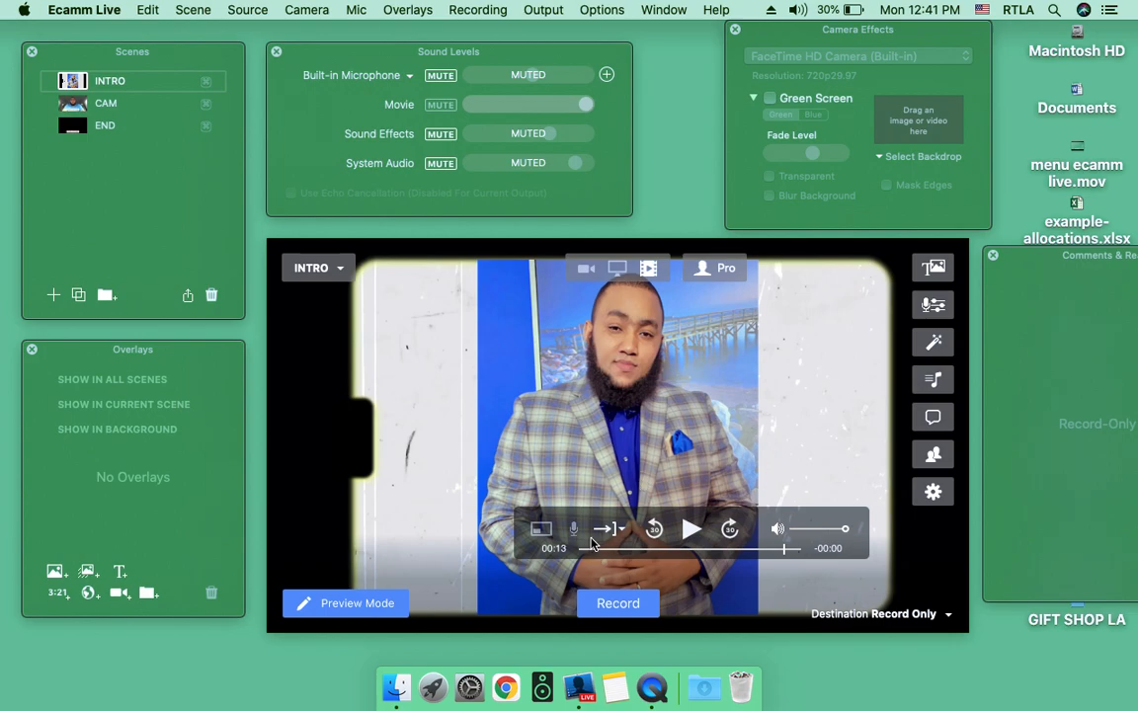
click(802, 517)
drag(801, 517, 731, 495)
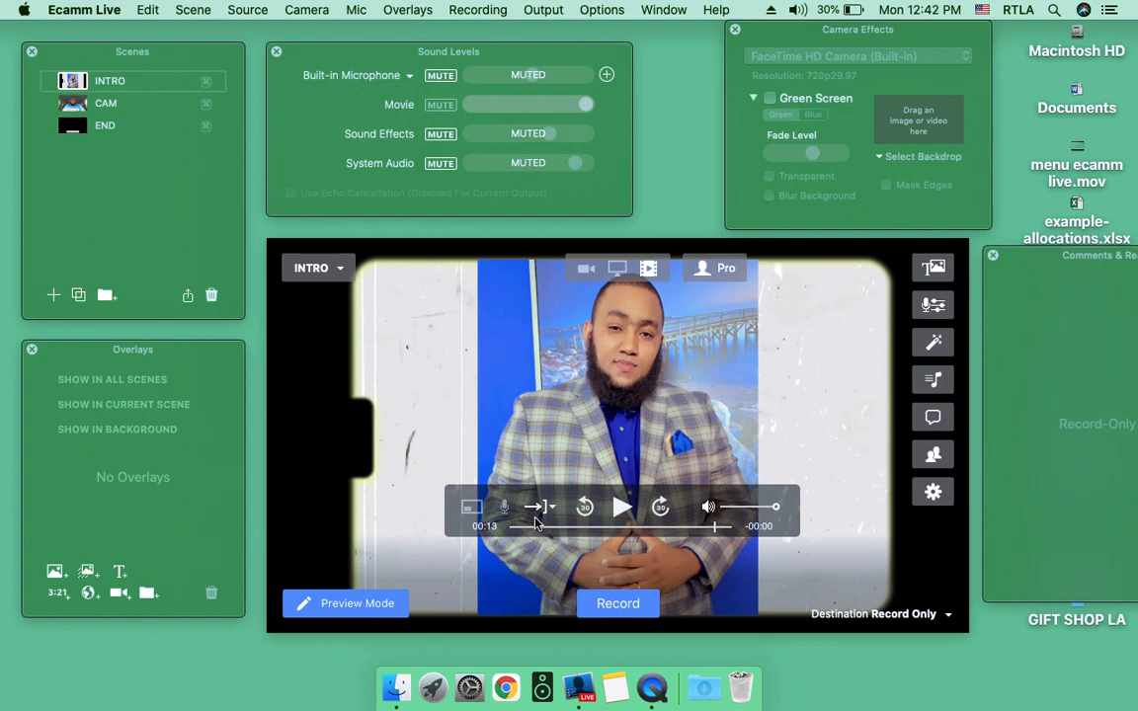
Toggle the camera picture-in-picture and the built-in microphone on and back off for the INTRO movie
click(473, 512)
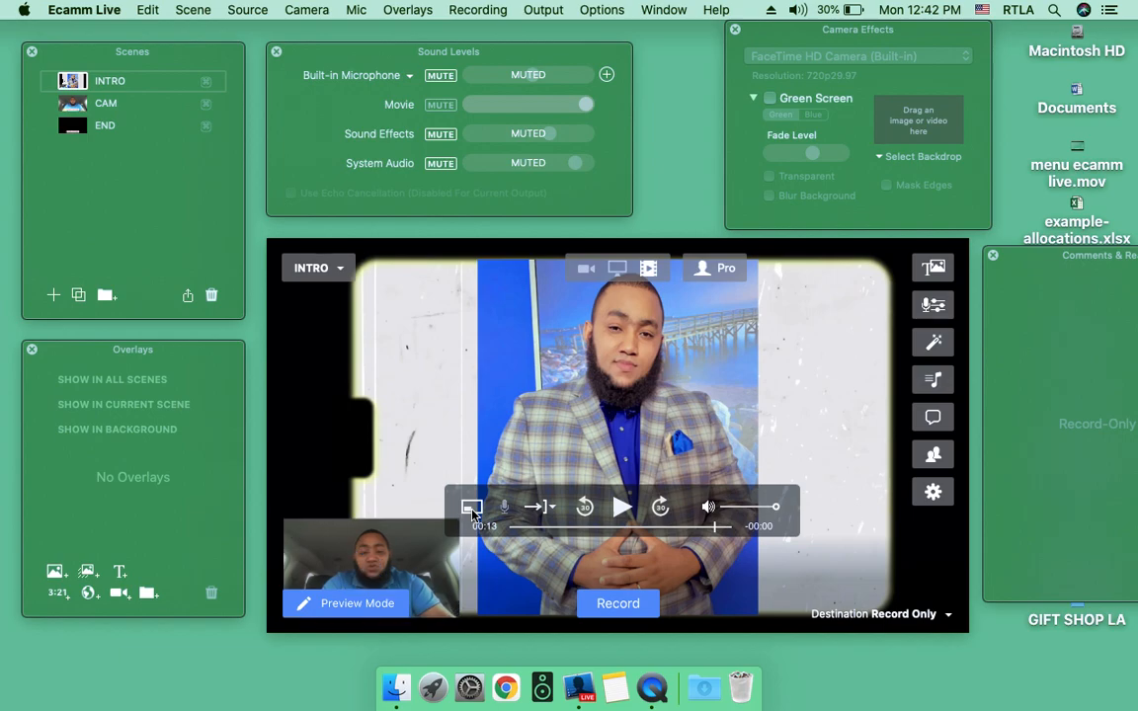
click(474, 511)
click(473, 513)
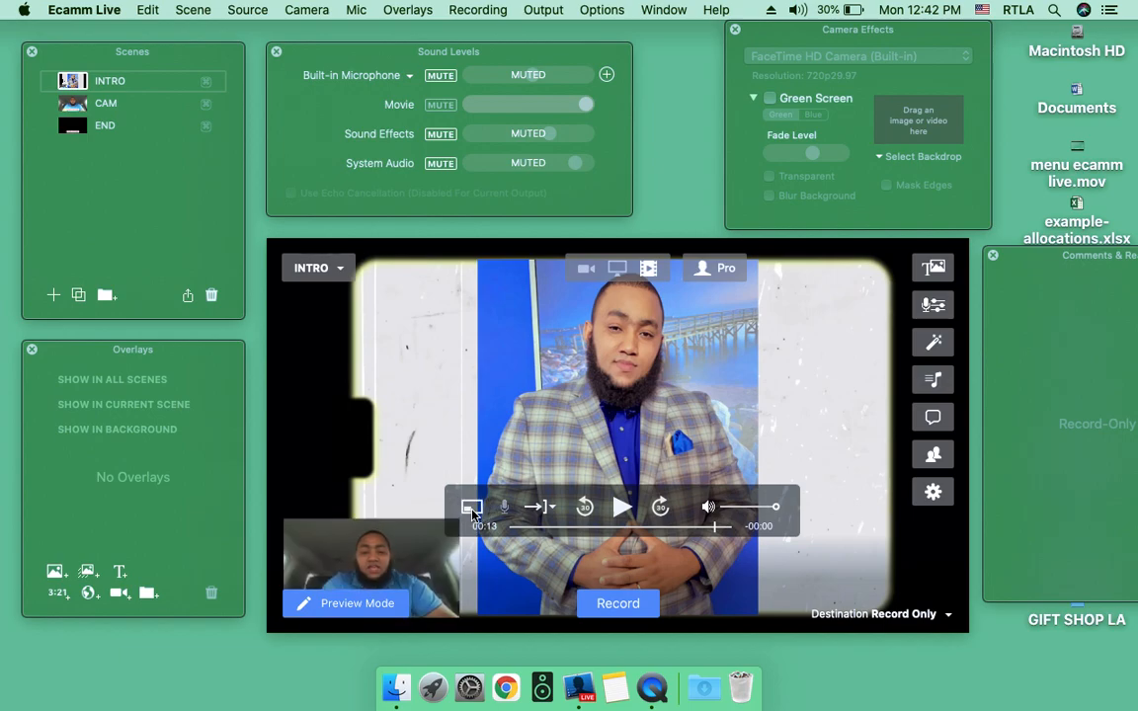
click(473, 513)
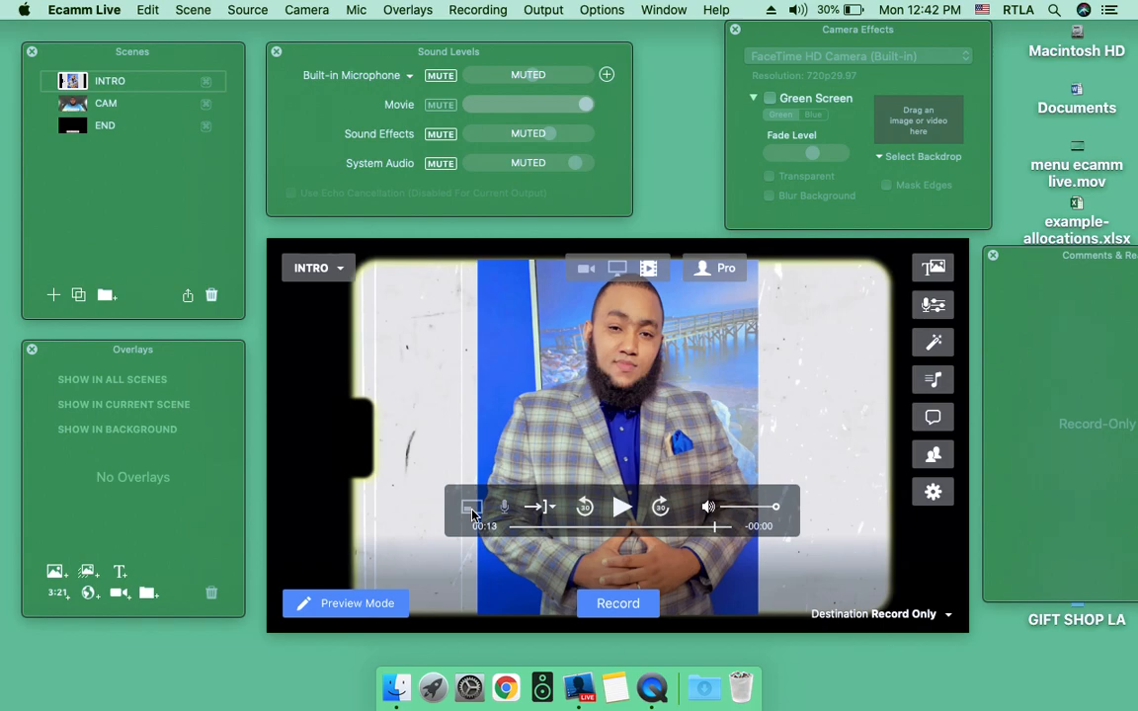
click(506, 508)
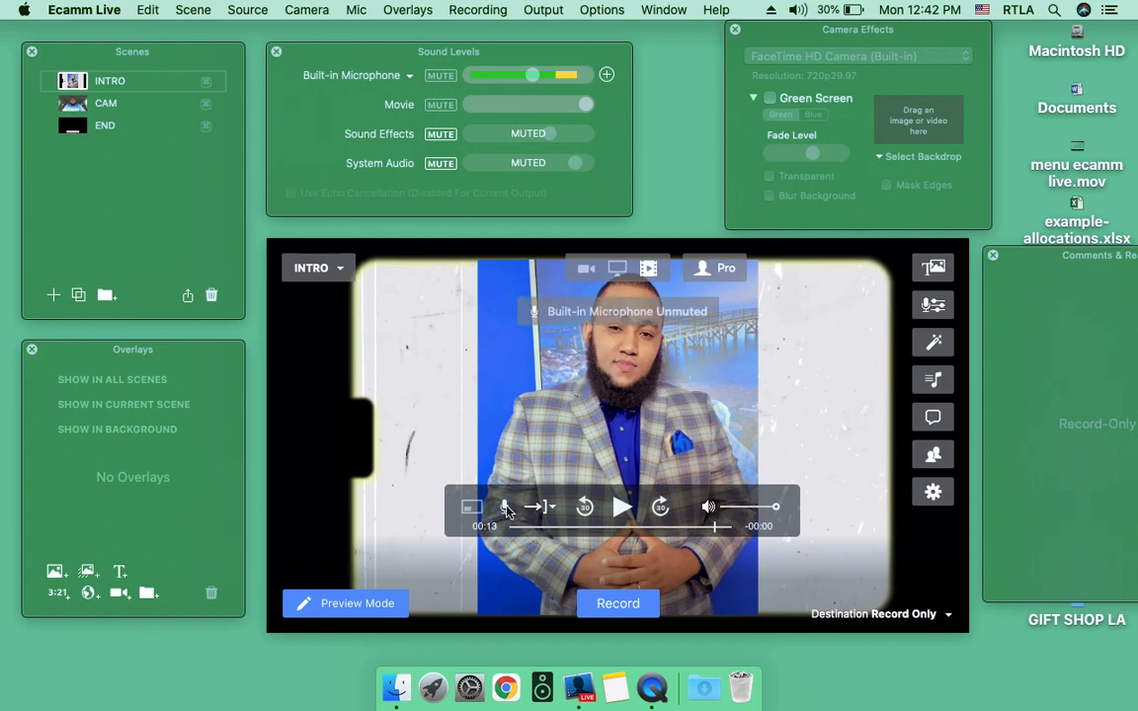
click(506, 508)
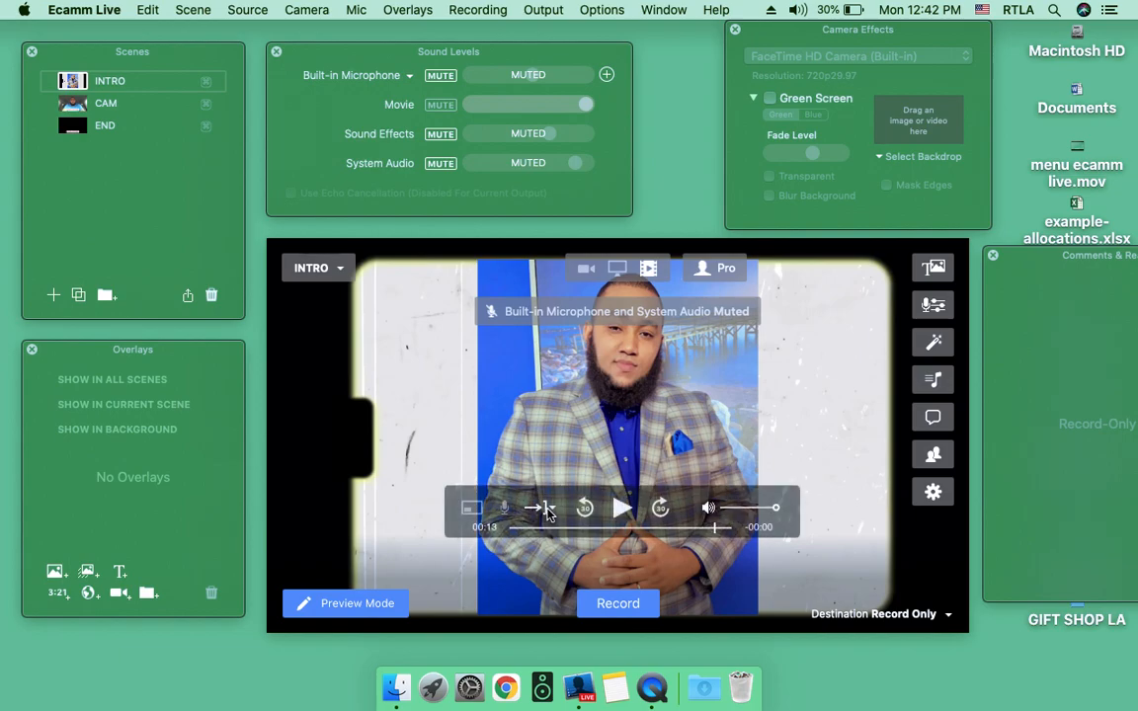
Set the INTRO movie to go to the next scene when it ends, and play it to test the transition
click(554, 510)
click(555, 511)
click(554, 511)
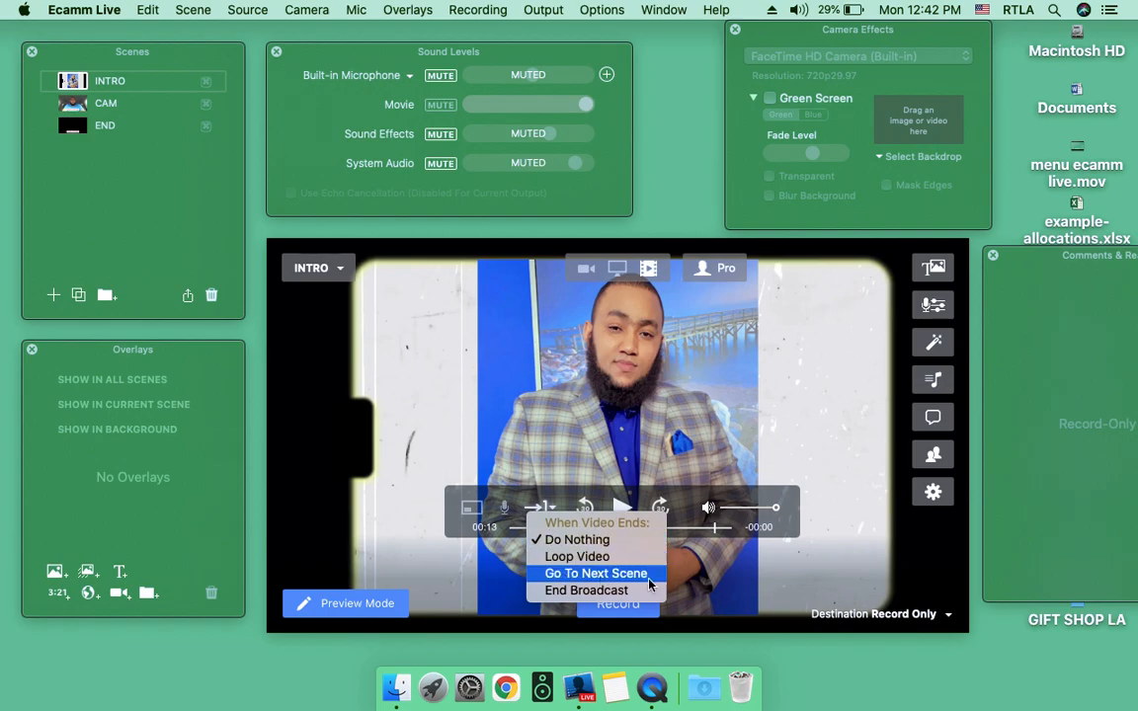
click(575, 573)
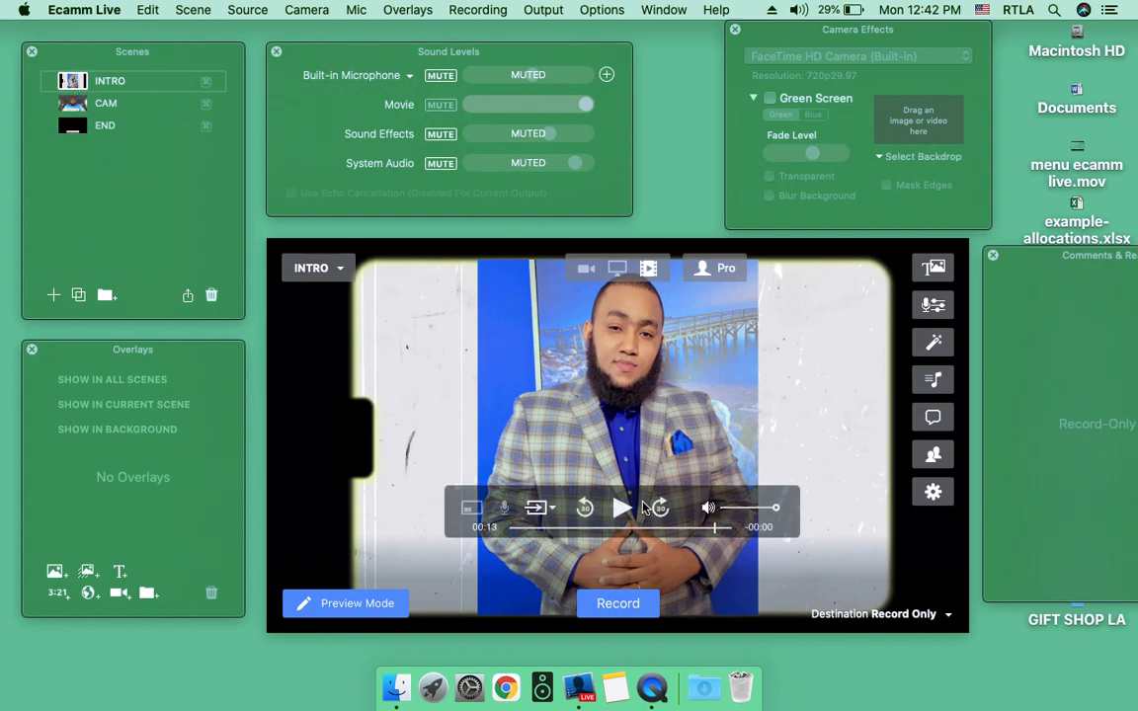
click(624, 507)
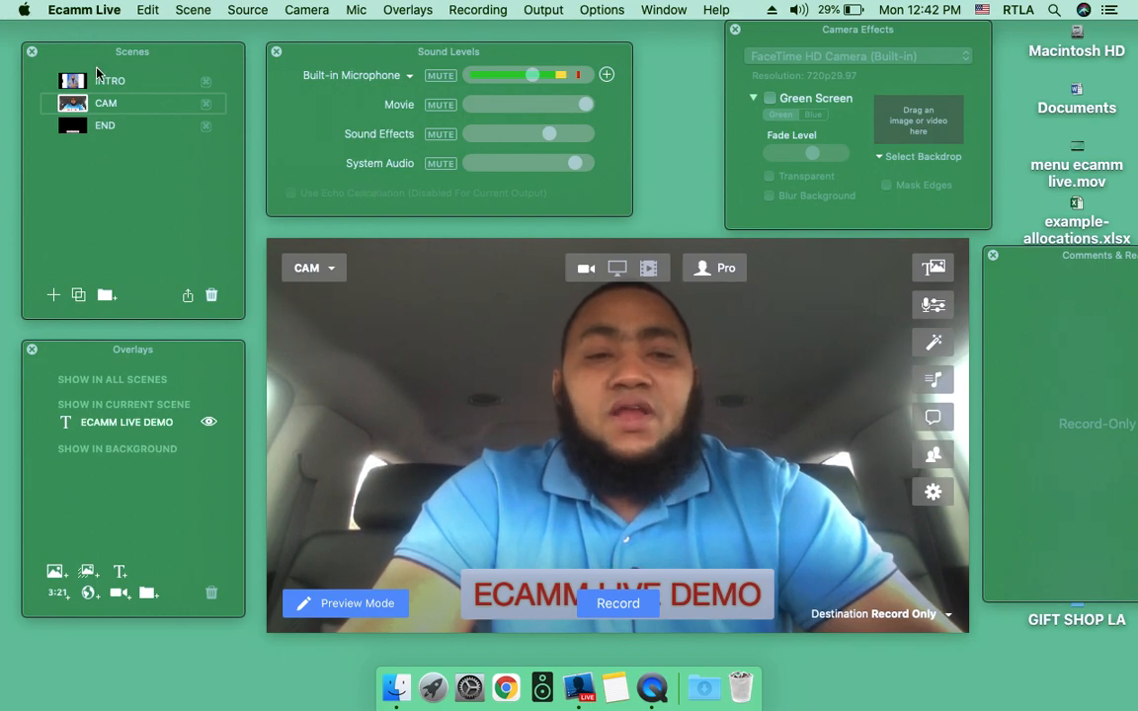
Resume the last video as the END scene's movie source and remove its camera picture-in-picture
click(71, 126)
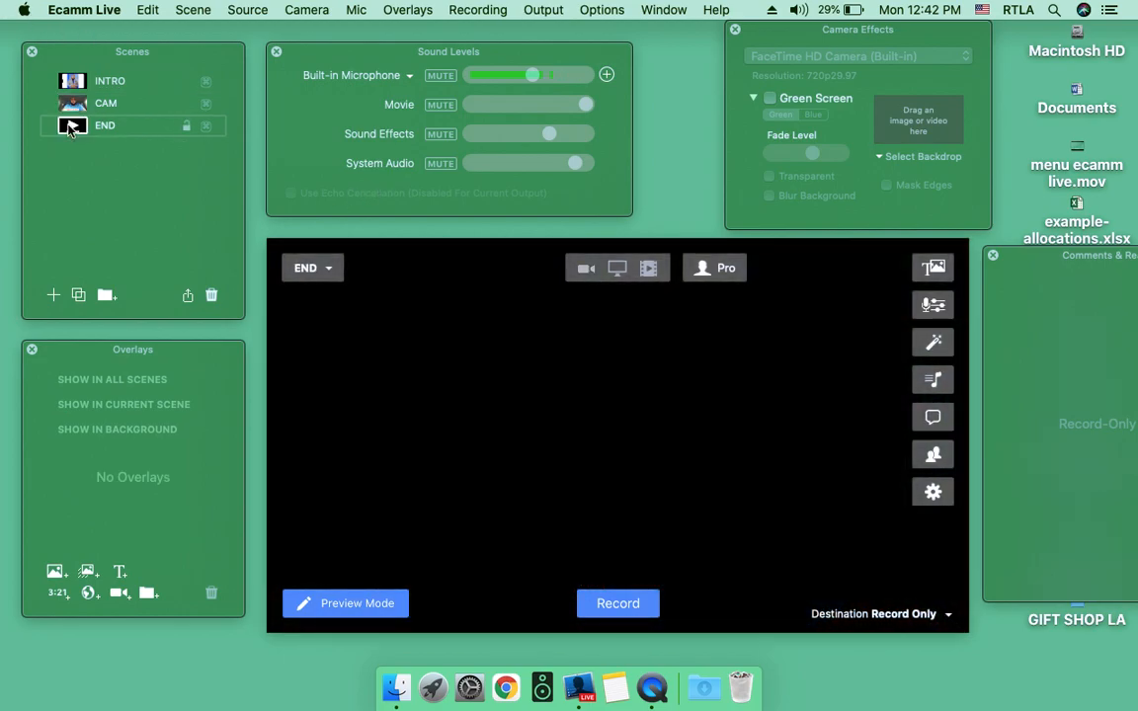
click(649, 269)
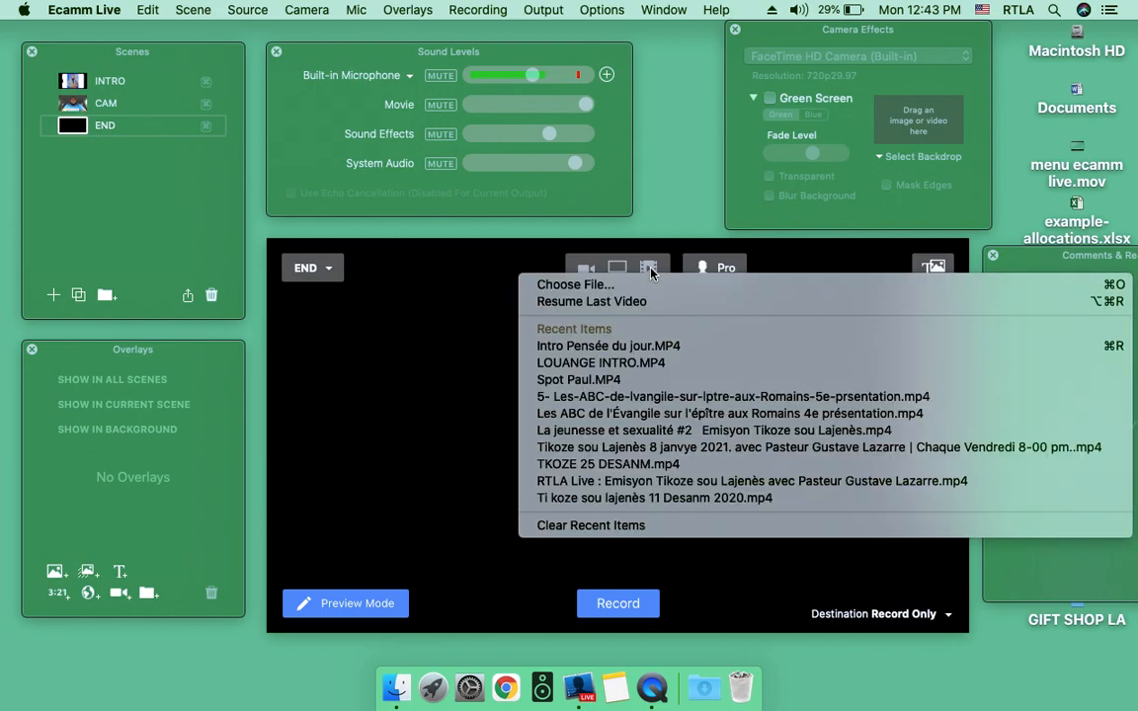
click(692, 302)
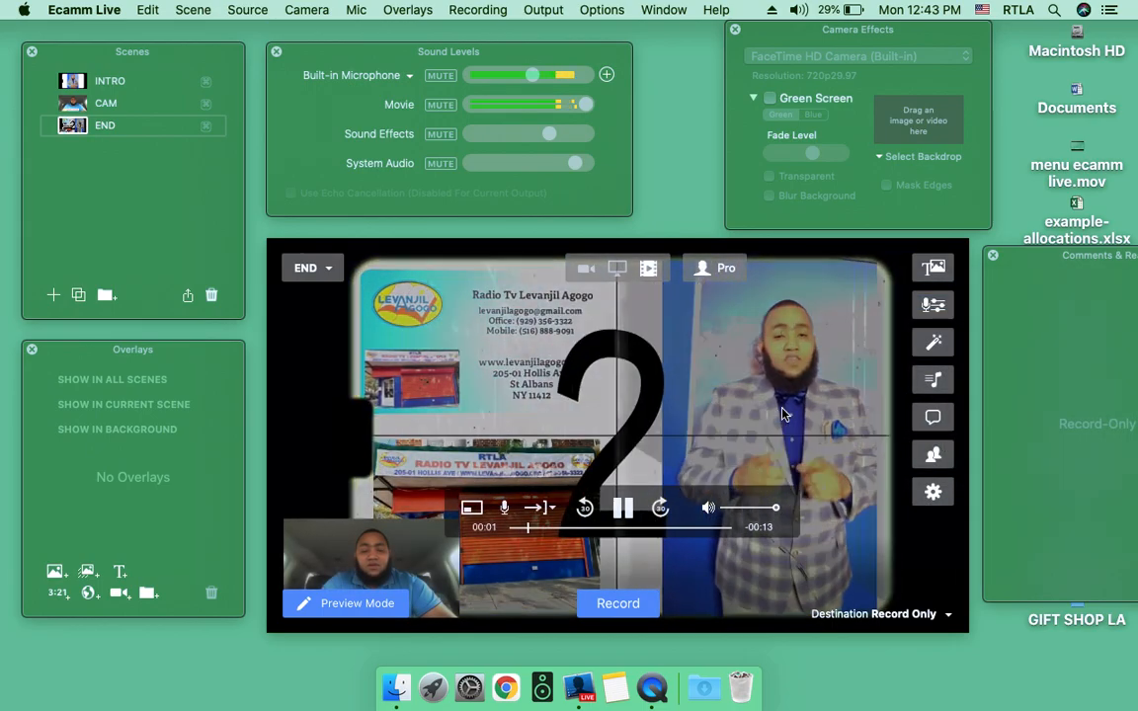
click(293, 533)
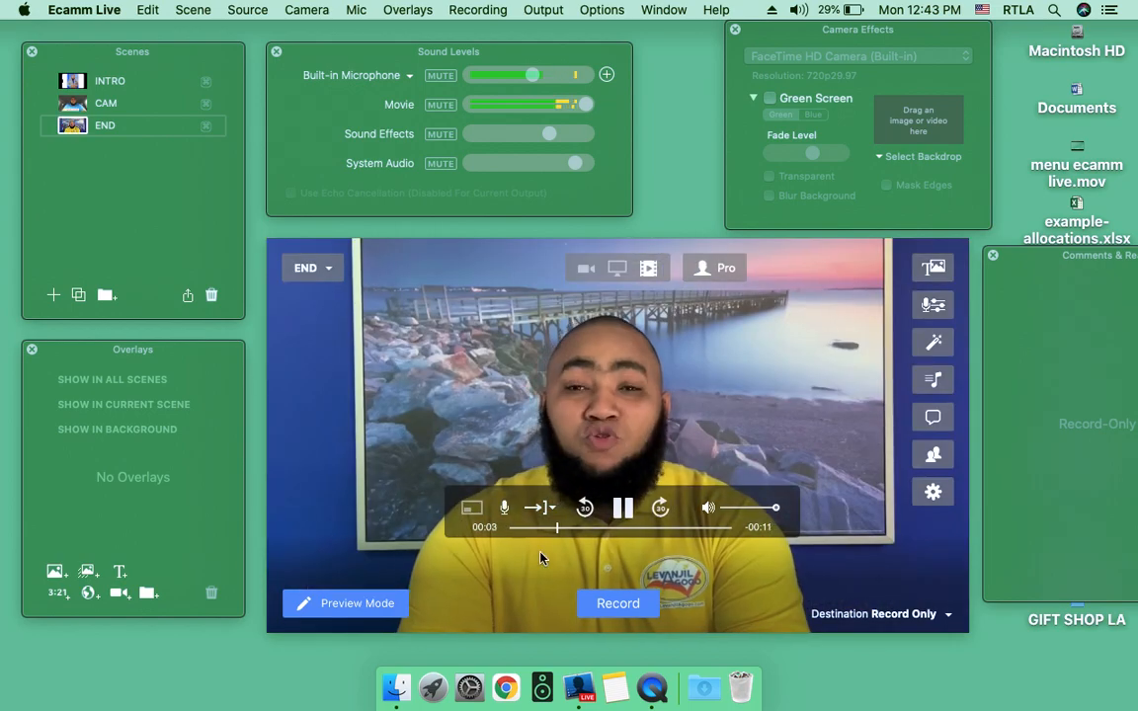
Set the END video to end the broadcast when it finishes, and mute the scene's built-in microphone, sound effects and system audio
click(554, 509)
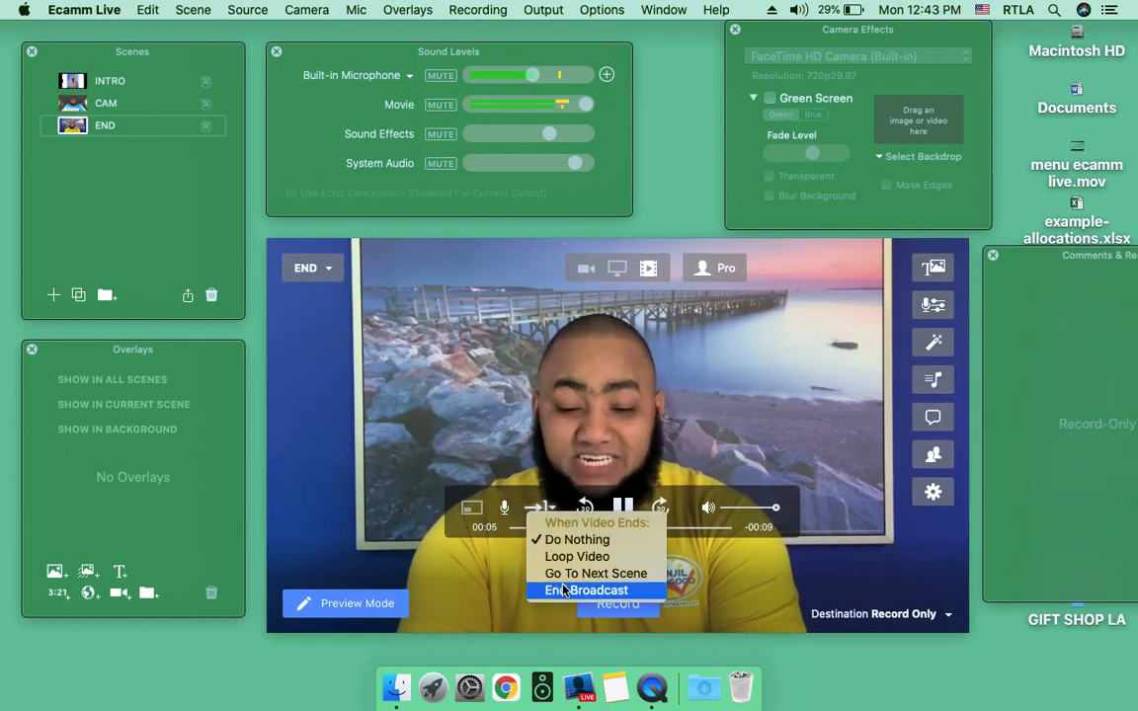
click(559, 590)
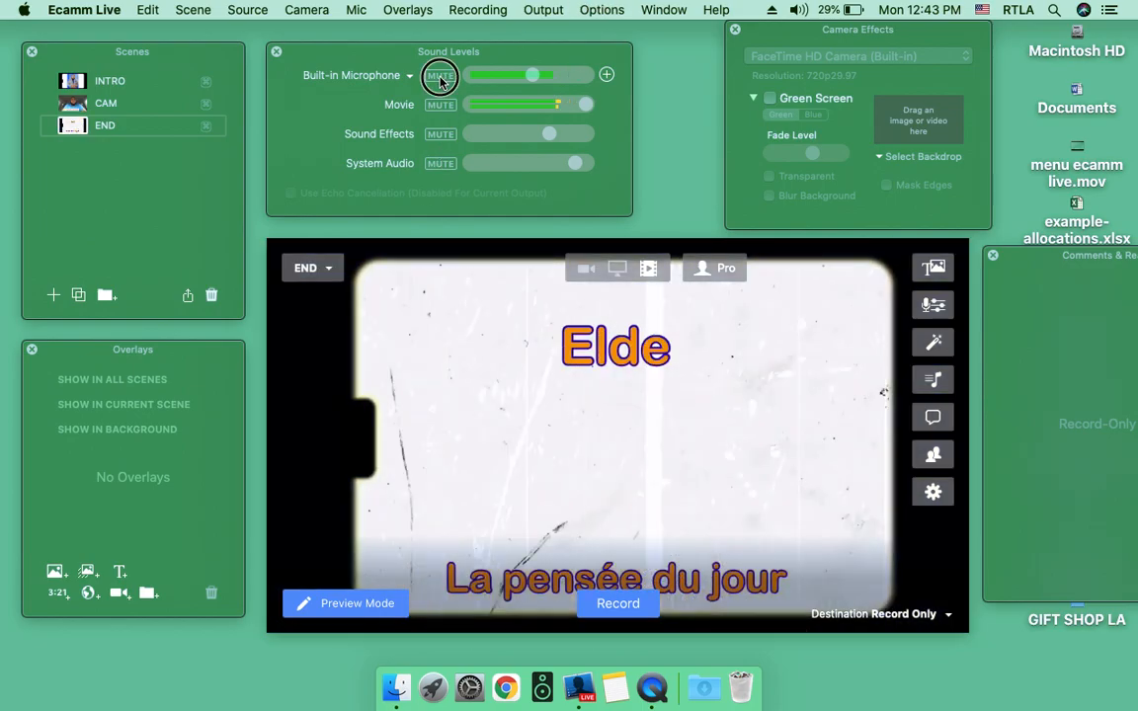
click(440, 76)
click(441, 133)
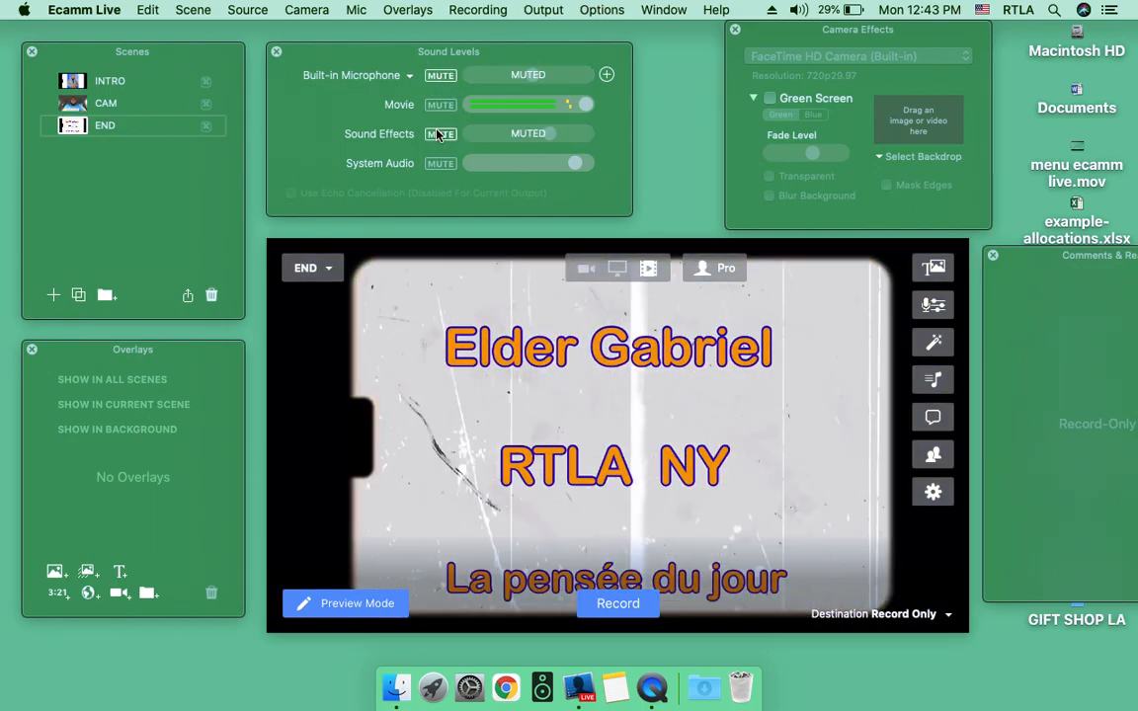
click(440, 163)
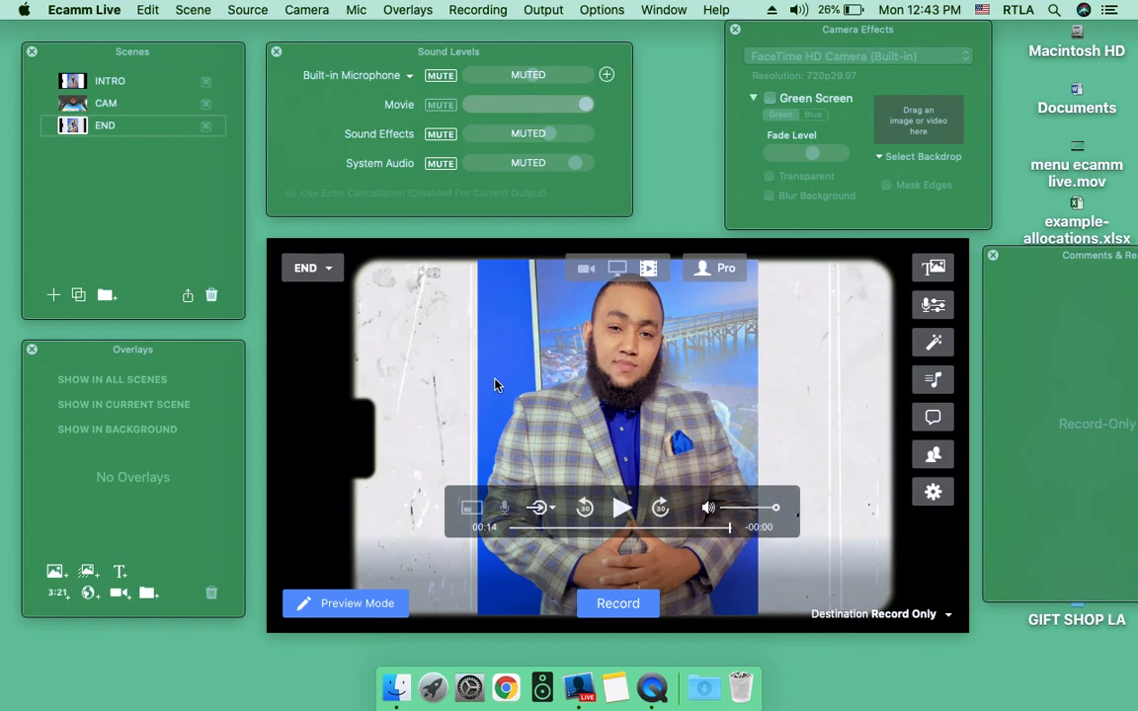
Run the INTRO, CAM and END scenes in turn and reselect End Broadcast as the END video's ending action
click(71, 83)
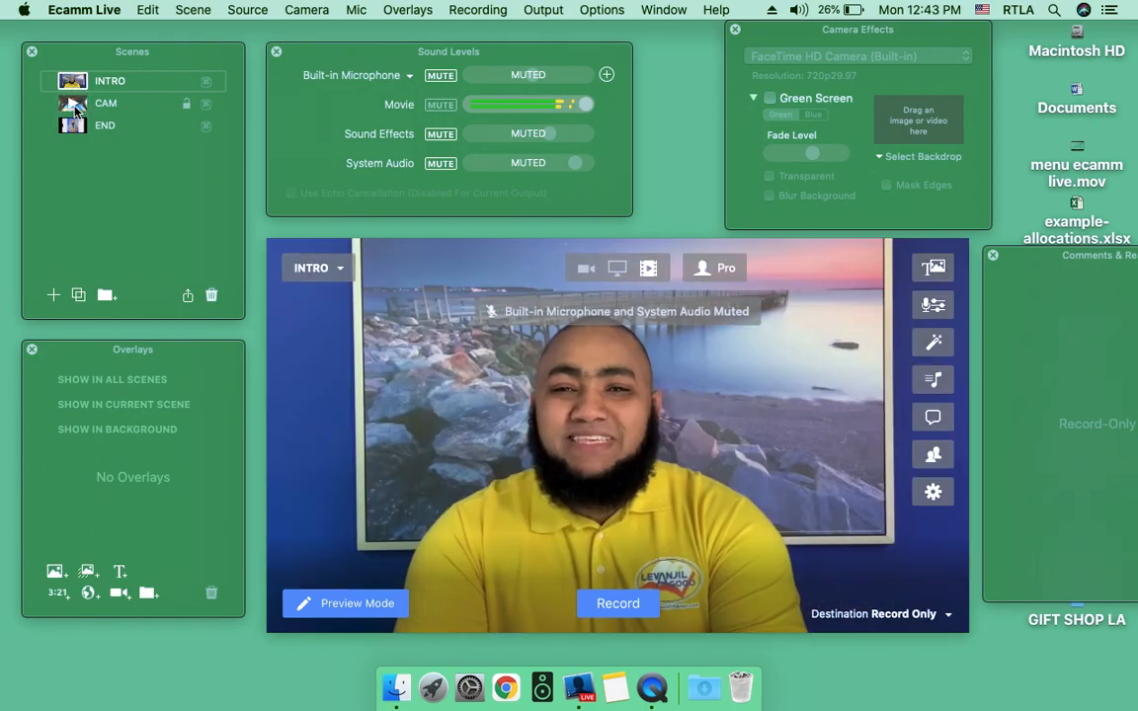
click(77, 103)
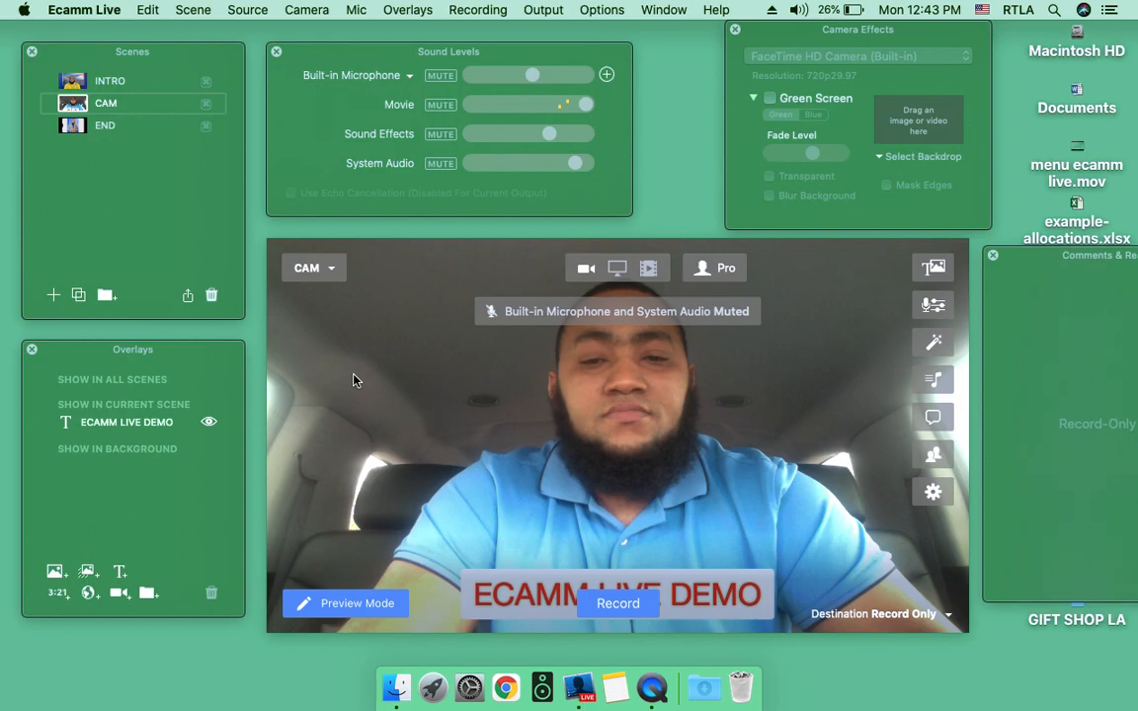
click(73, 128)
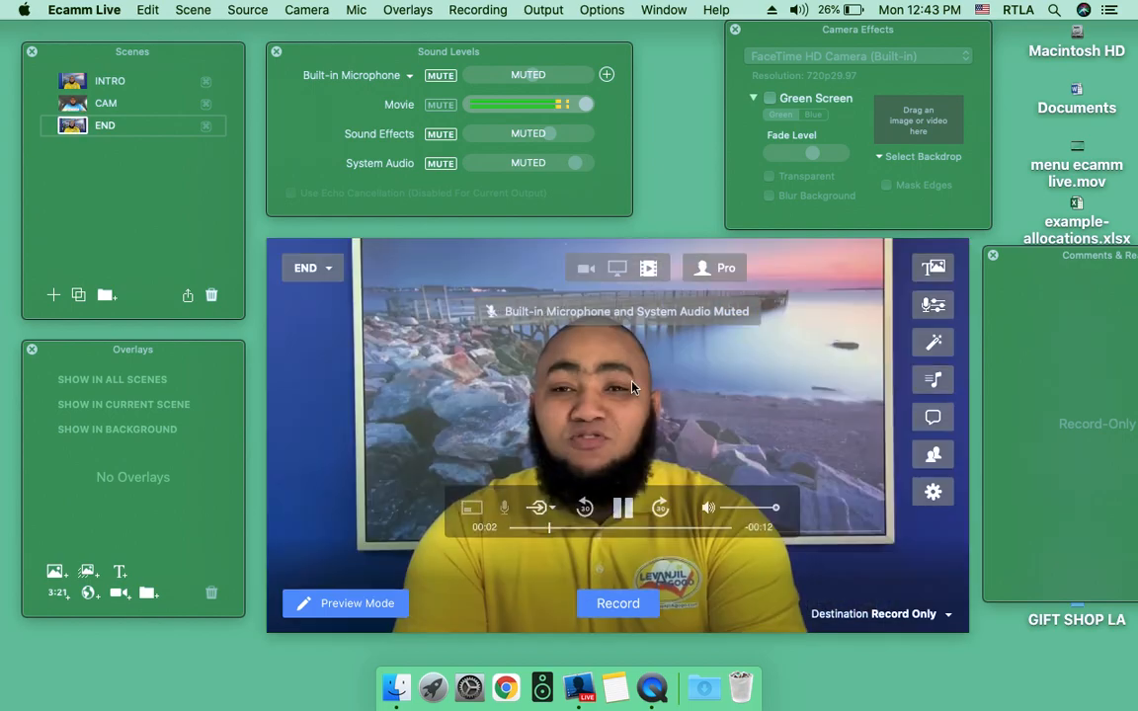
click(543, 509)
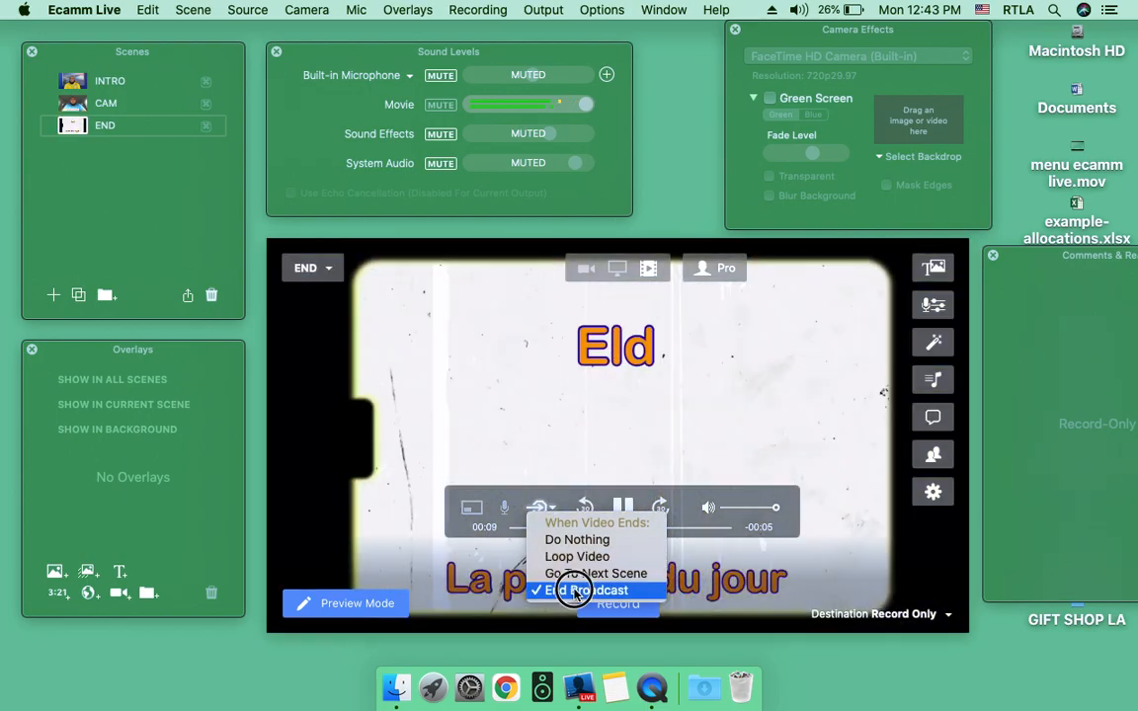
click(576, 592)
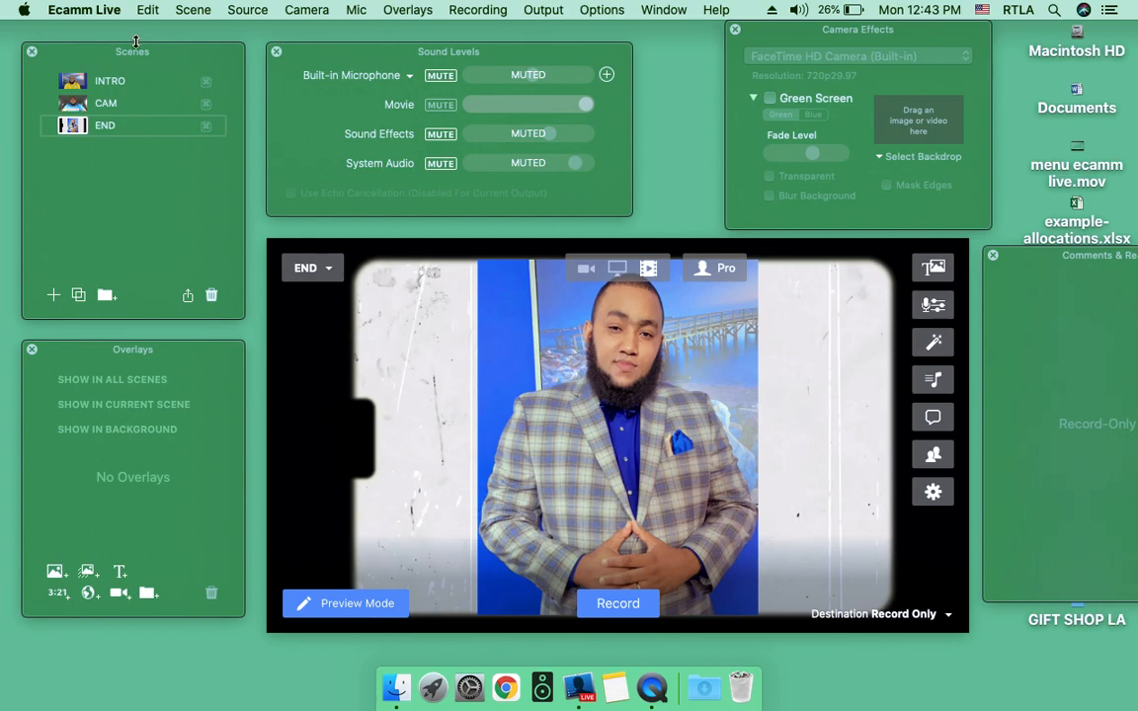
Mute the movie, sound effects and system audio in the CAM scene, leaving only the built-in microphone active
click(56, 98)
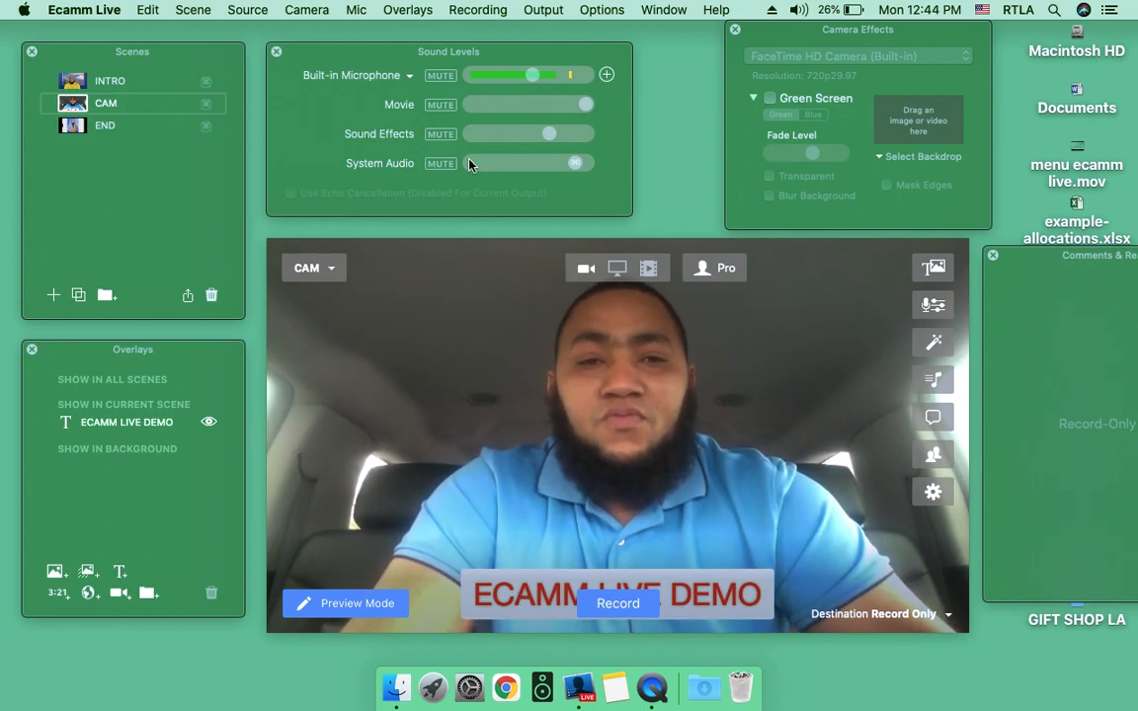
click(442, 105)
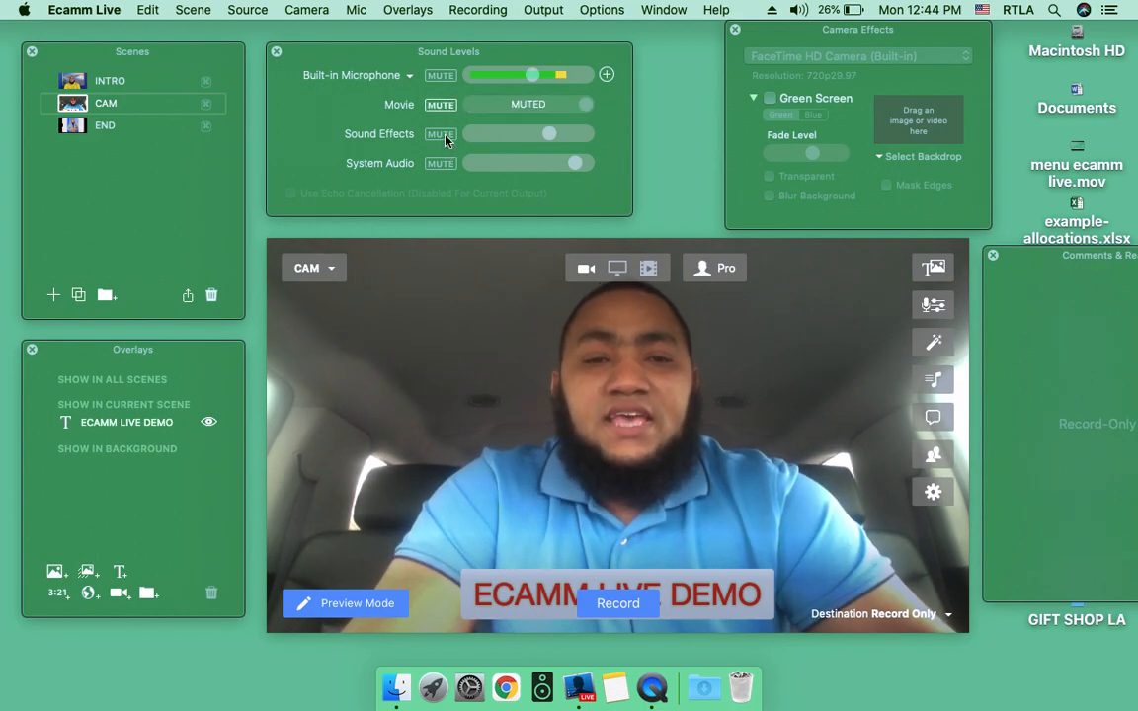
click(441, 135)
click(440, 164)
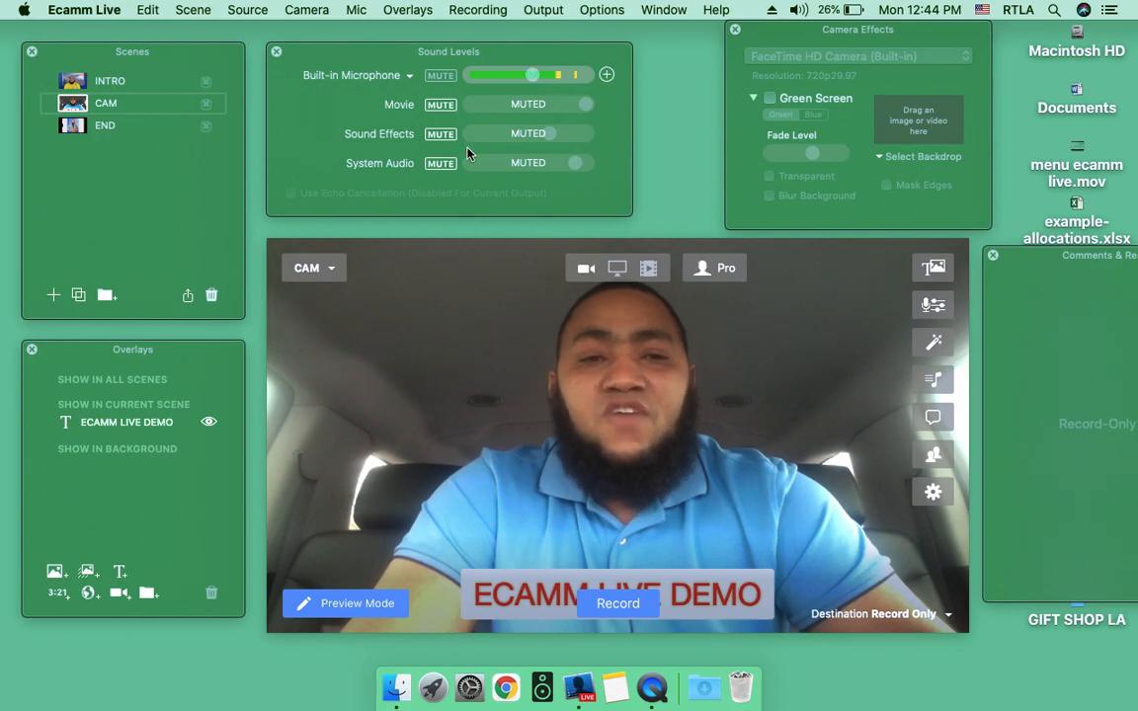
Run the INTRO and END scenes to check their audio settings, and return to INTRO with its movie paused
click(74, 88)
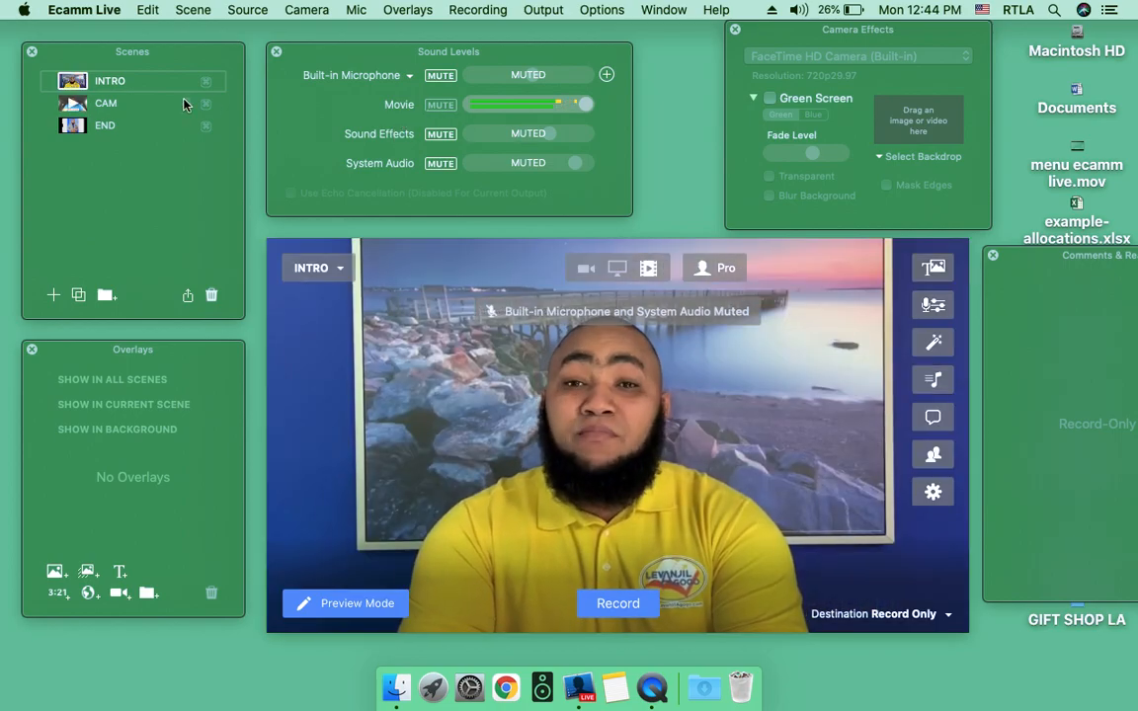
click(71, 126)
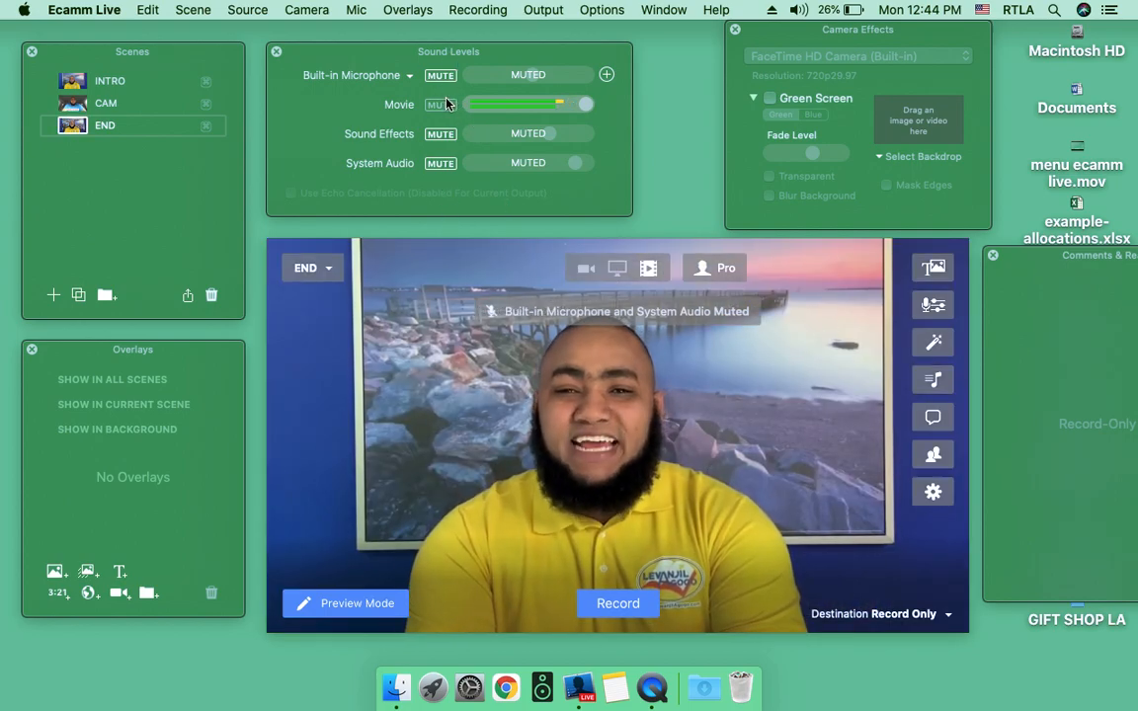
mouse_move(564, 272)
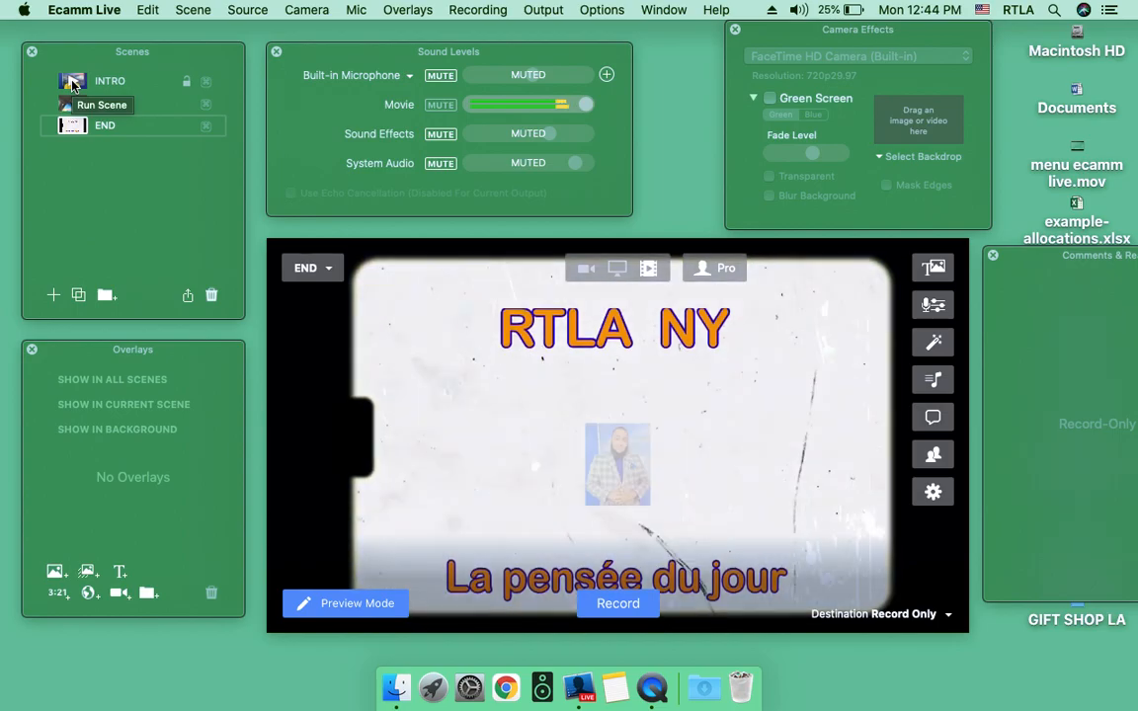
click(71, 85)
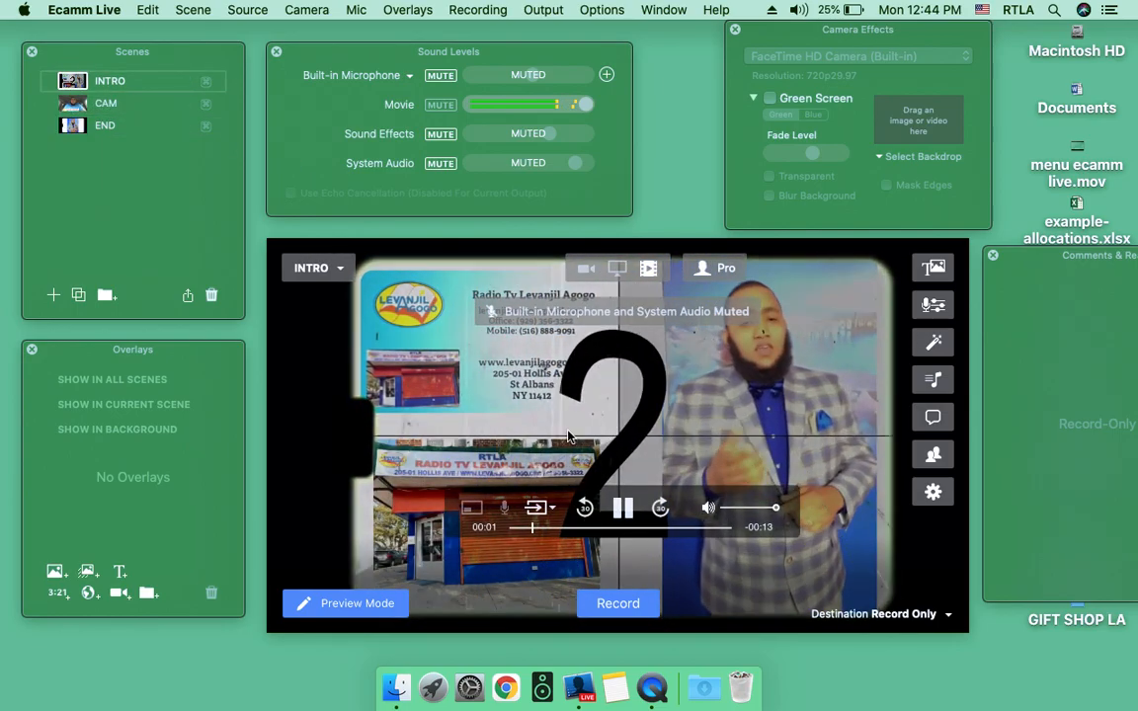
click(622, 507)
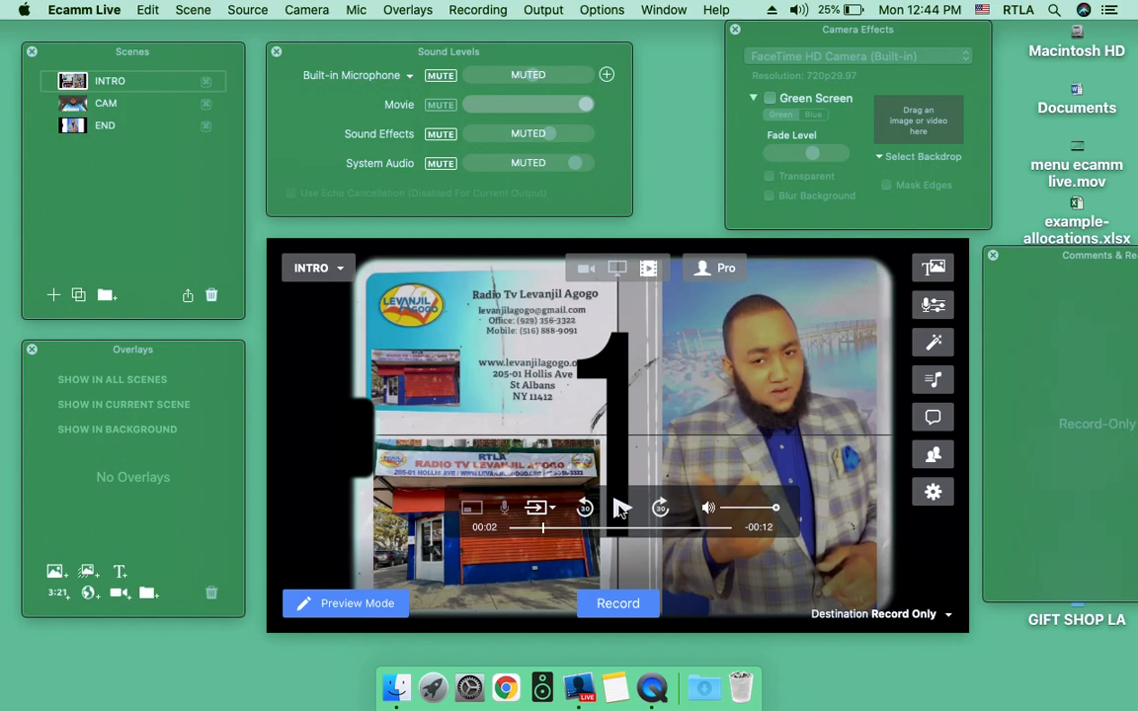
click(621, 507)
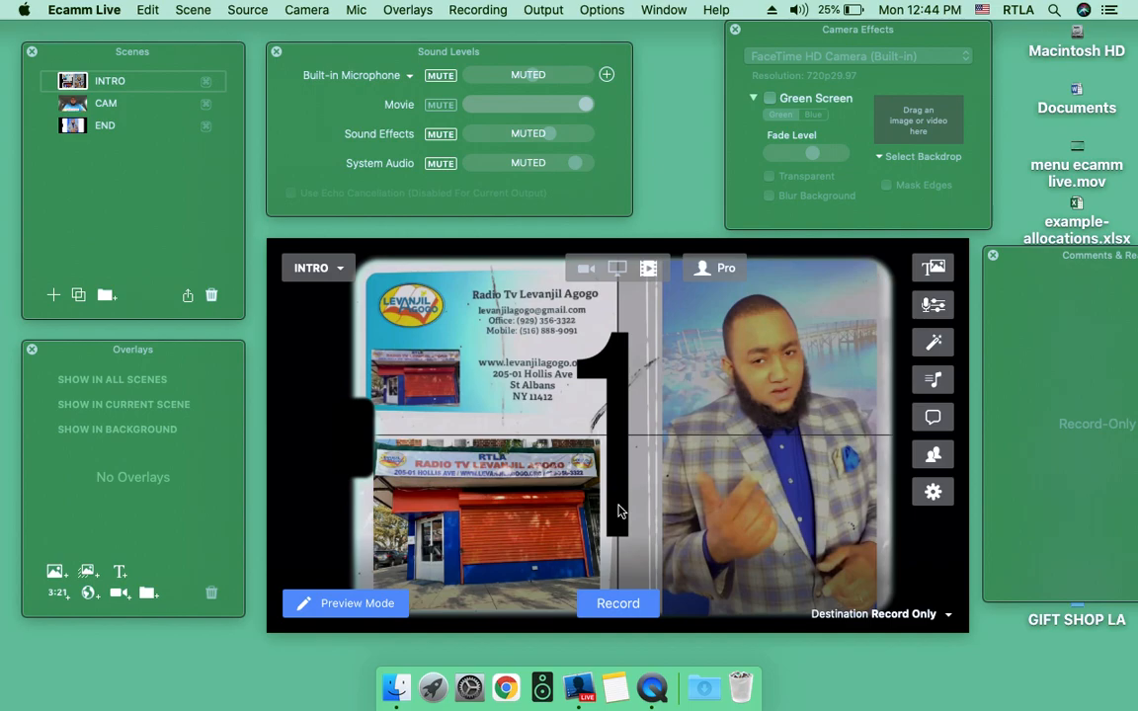
mouse_move(534, 541)
mouse_move(640, 449)
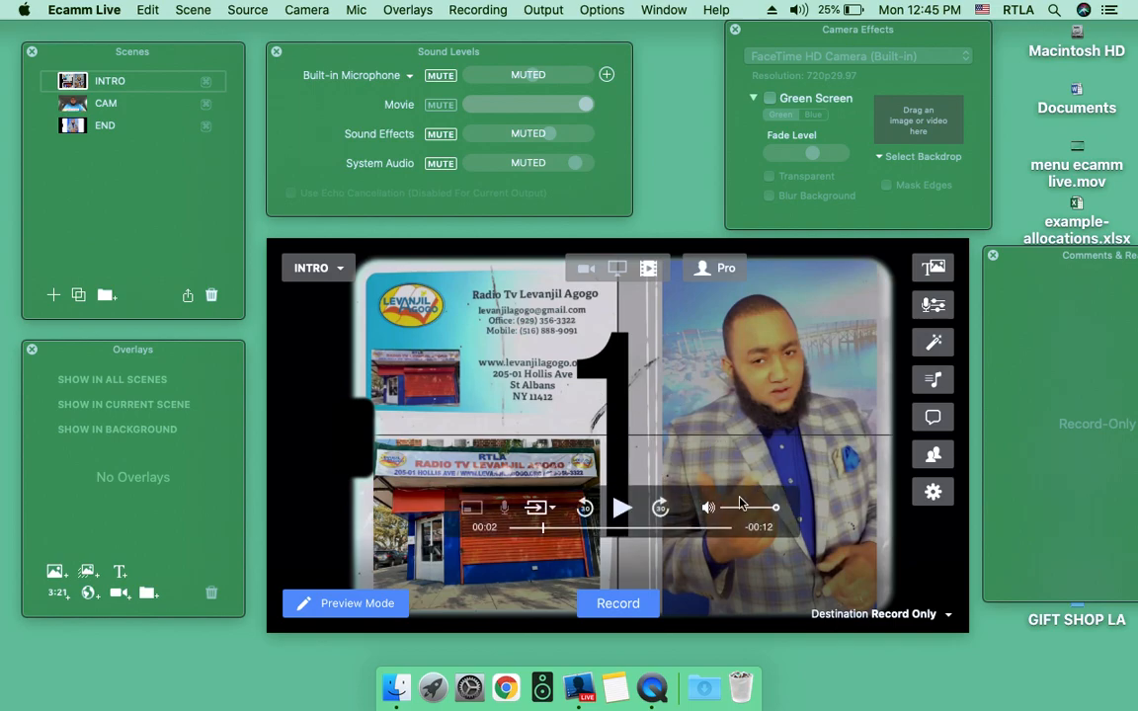